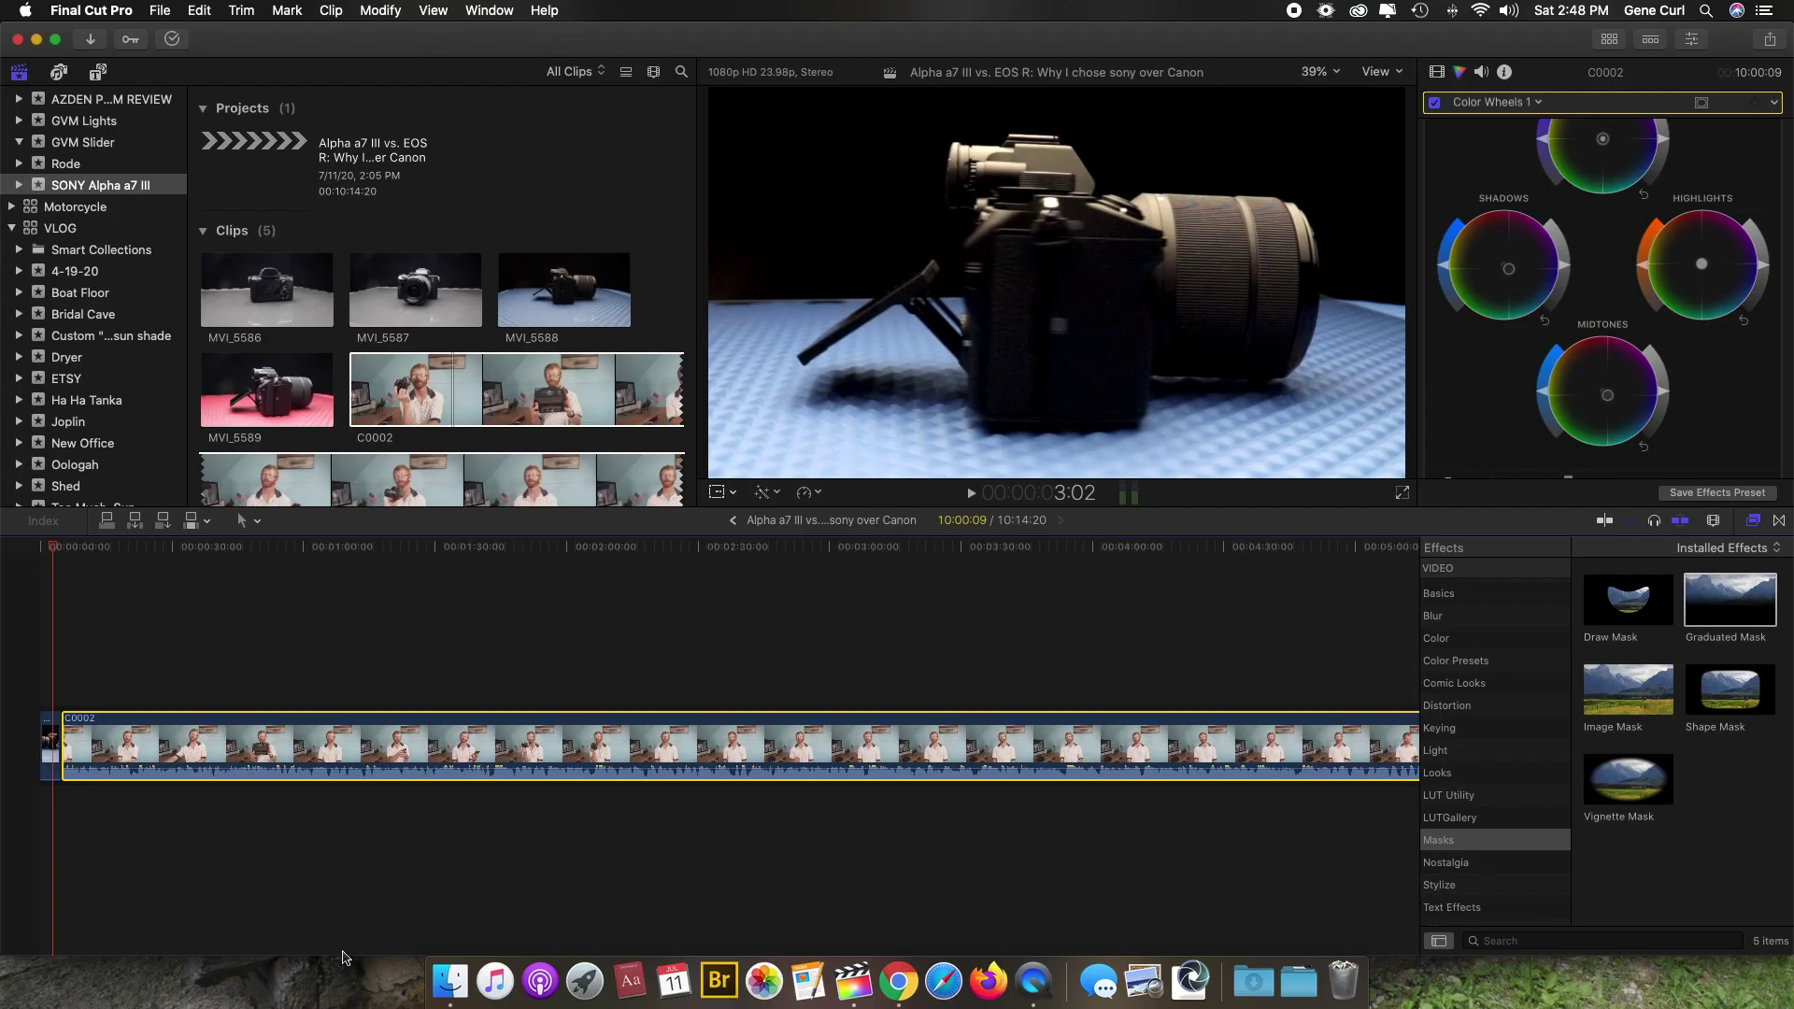
# Open a Finder window showing Recents over the Final Cut Pro project
pyautogui.click(448, 998)
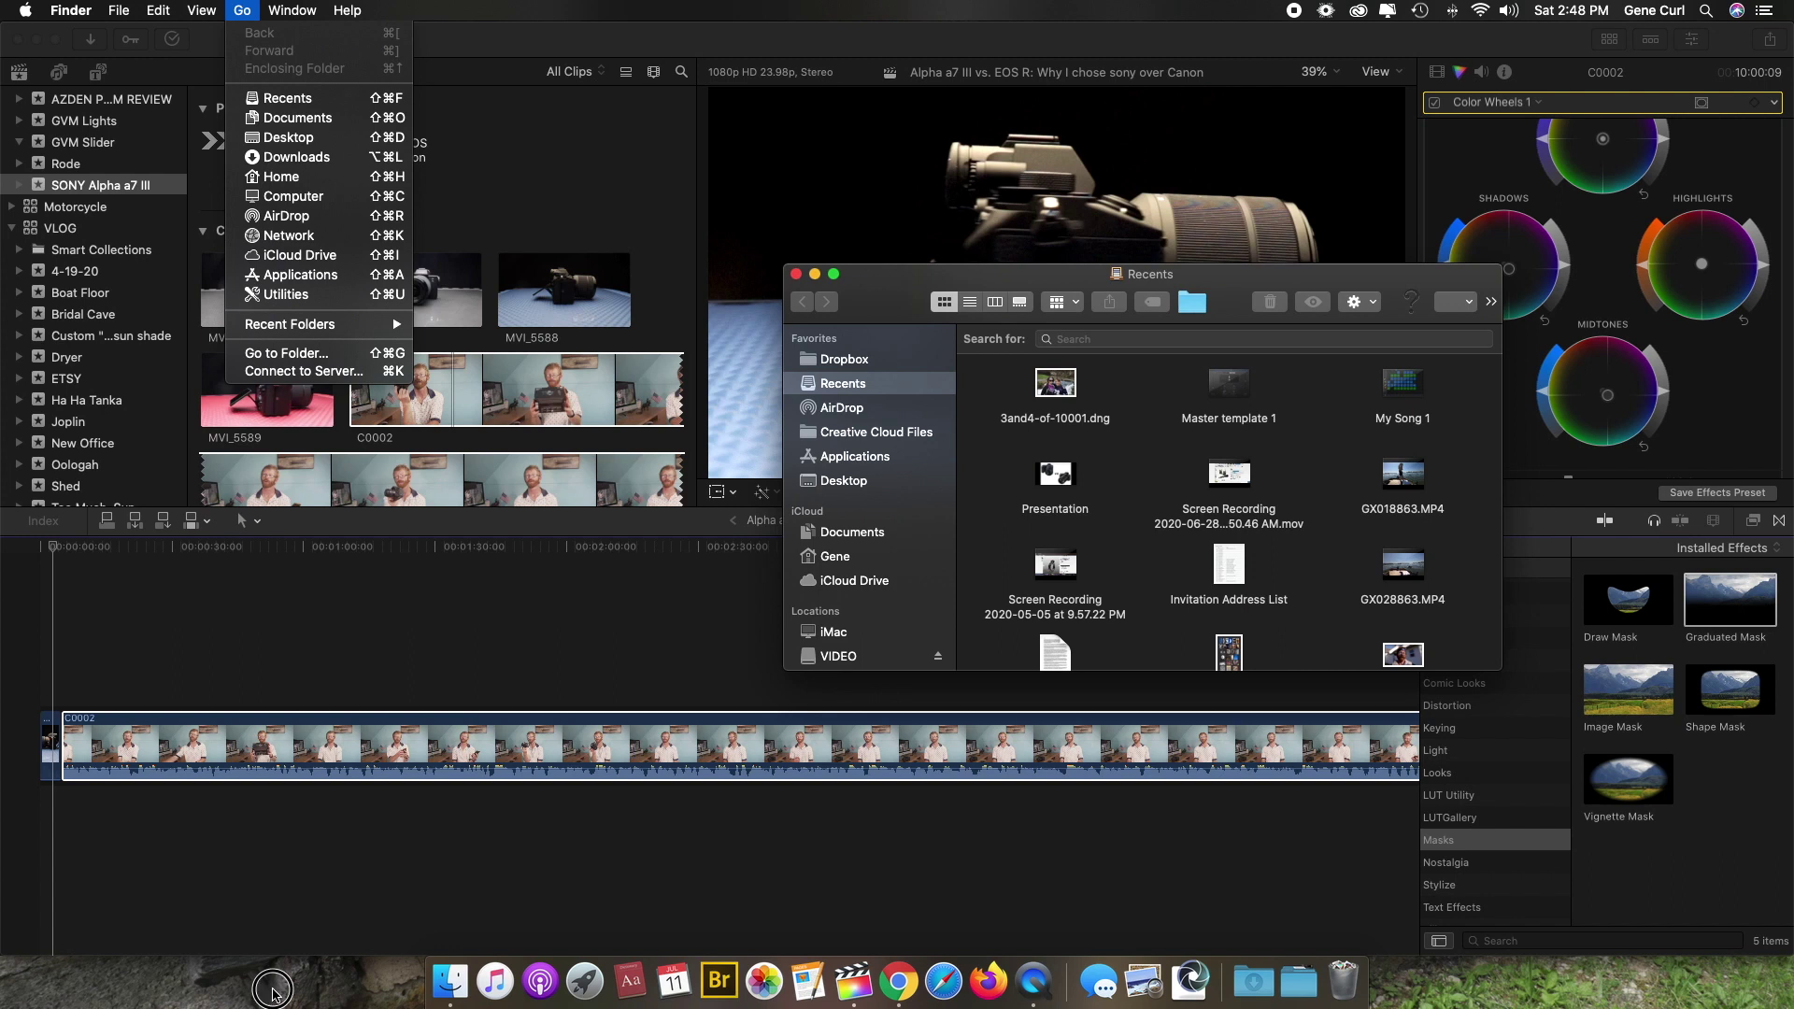
pyautogui.click(271, 981)
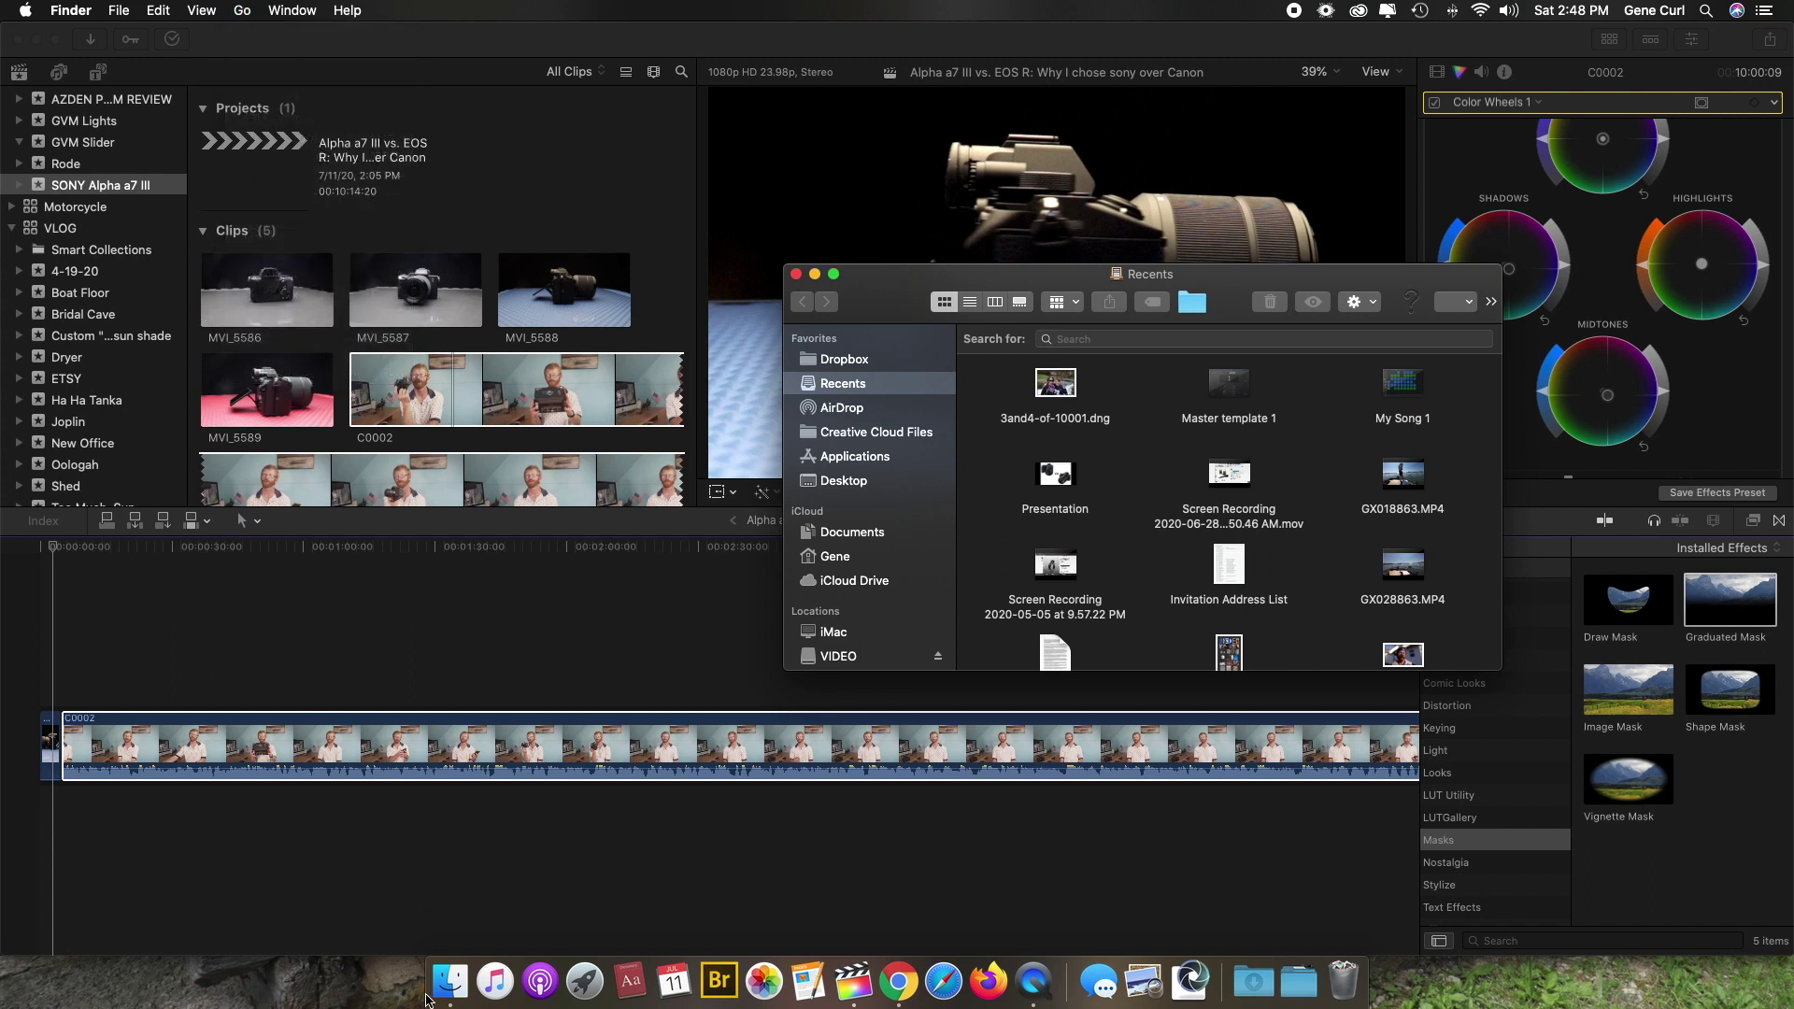
# Navigate from Computer through Macintosh HD > Library > Audio > Apple Loops to the Apple folder
pyautogui.click(245, 13)
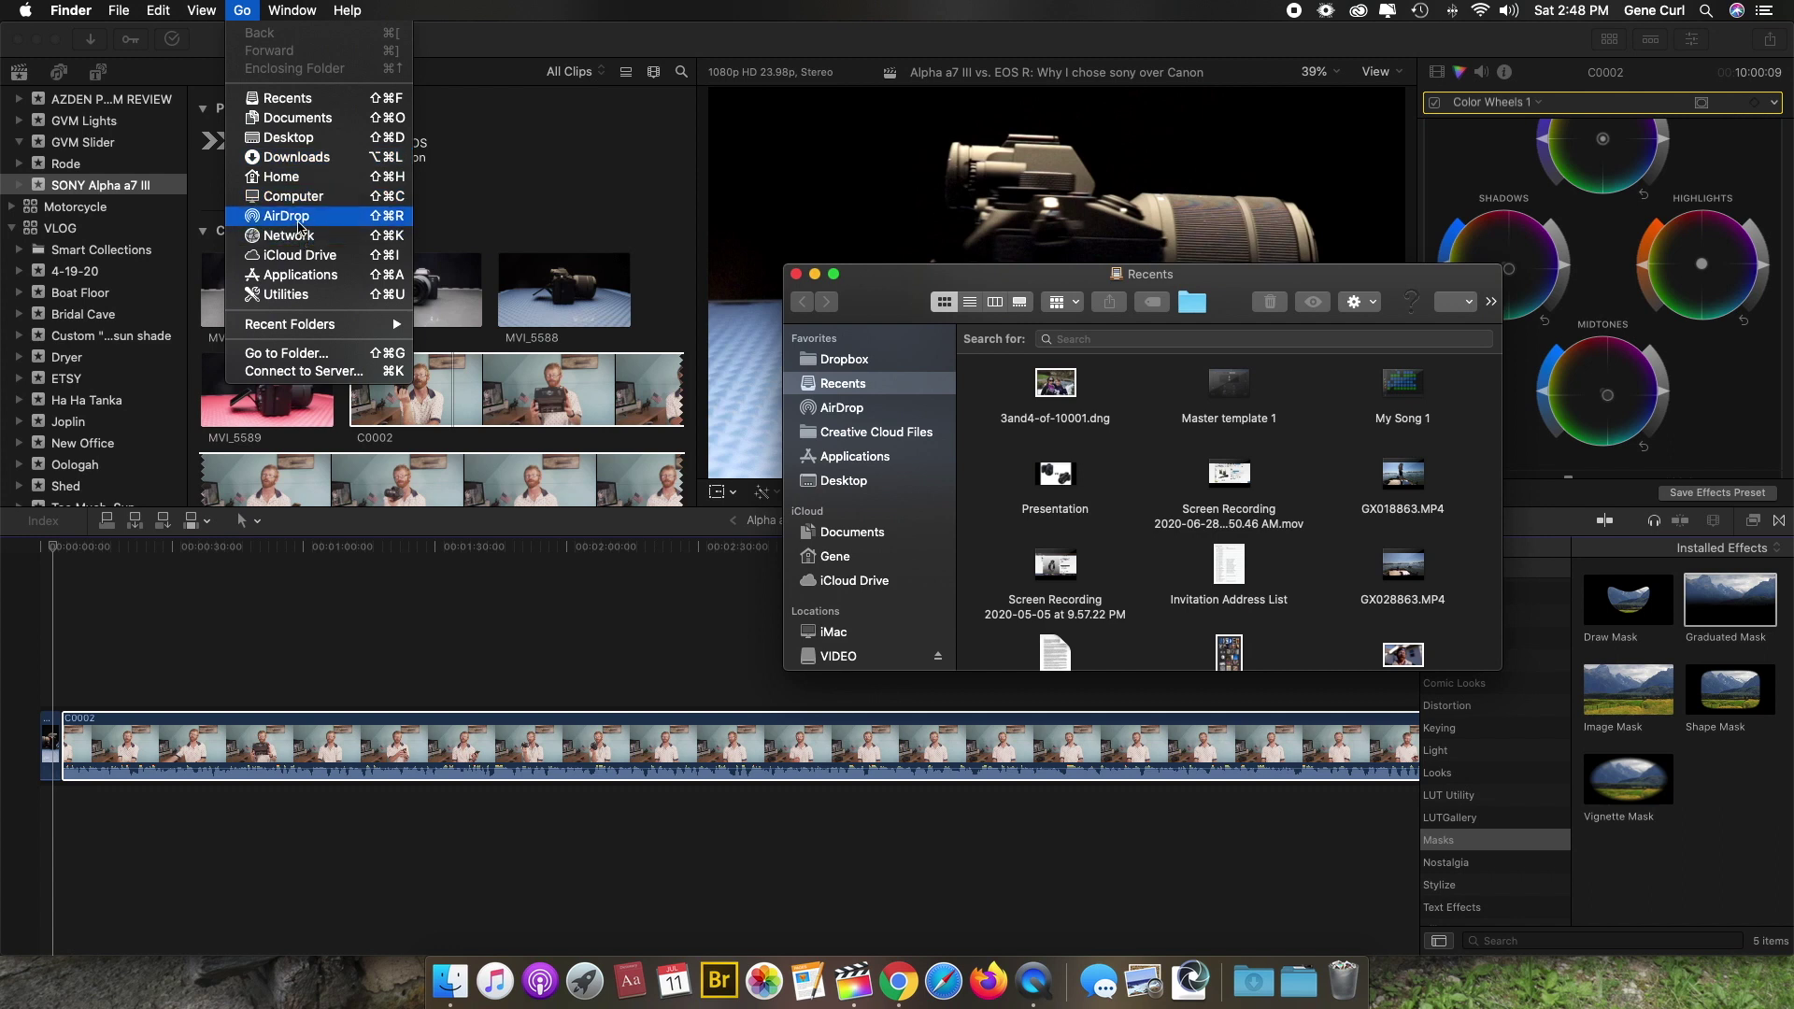
pyautogui.click(306, 205)
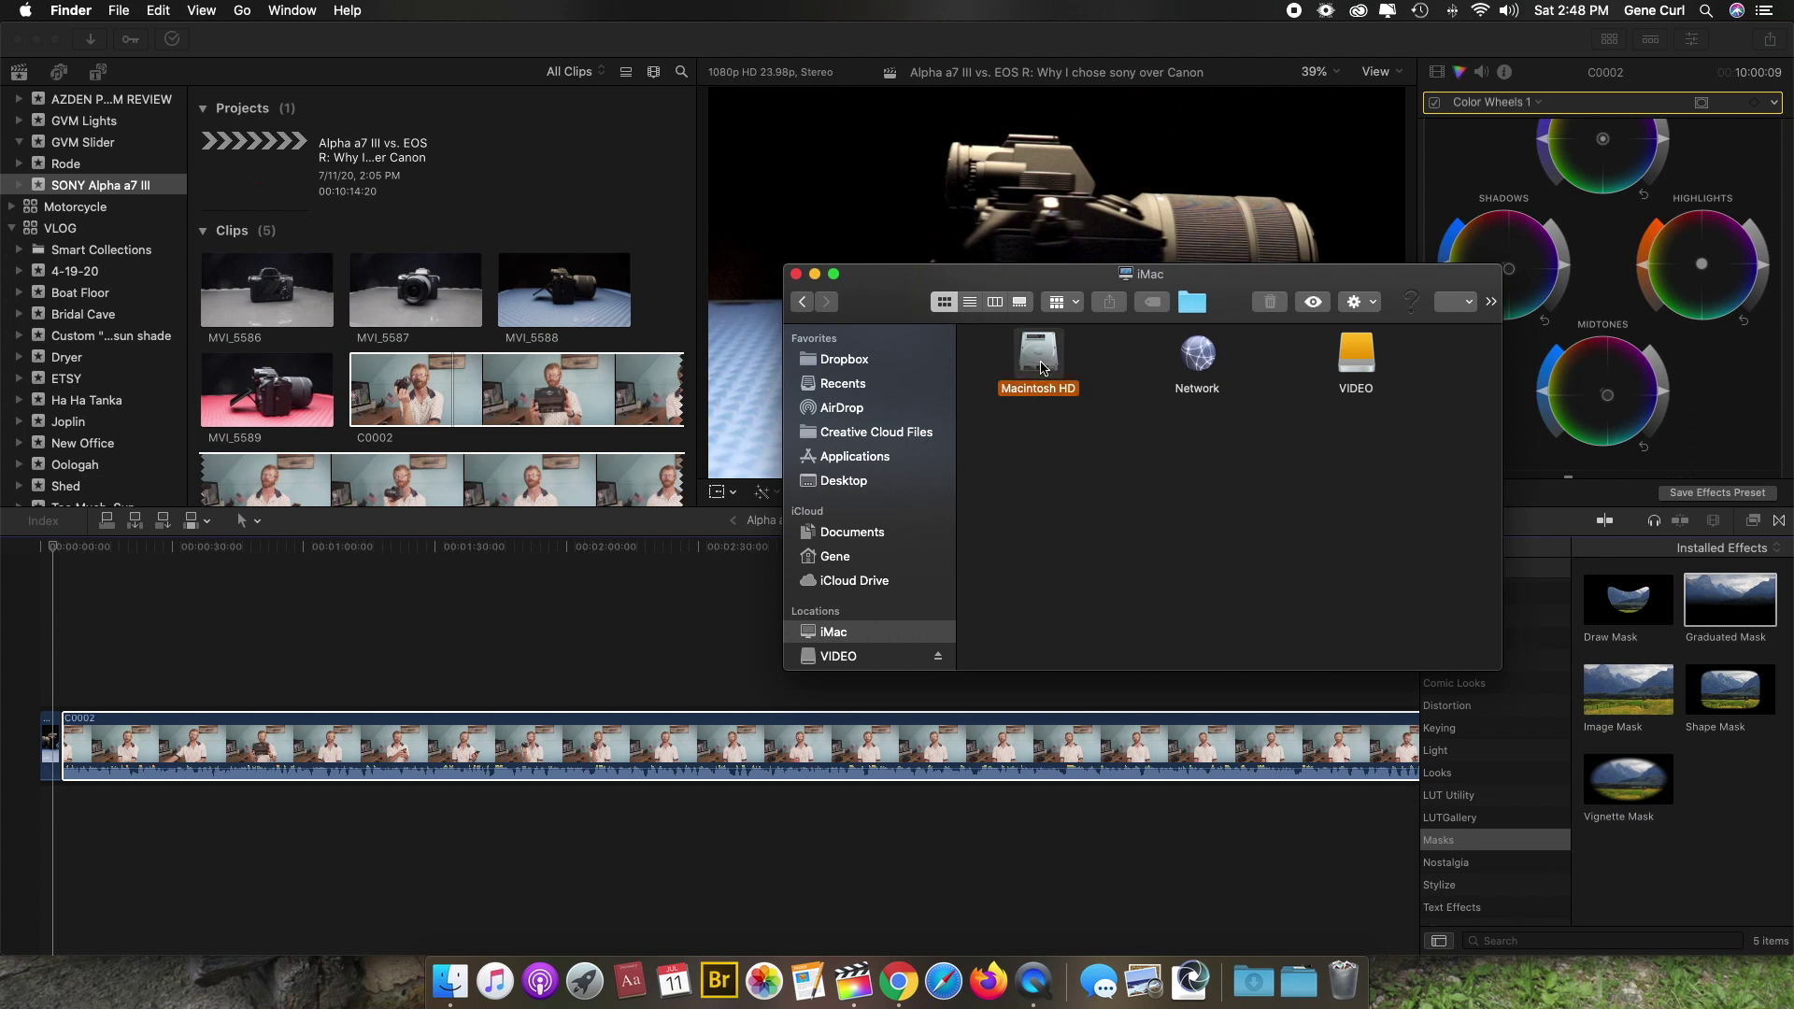
pyautogui.doubleClick(1038, 360)
pyautogui.doubleClick(1360, 358)
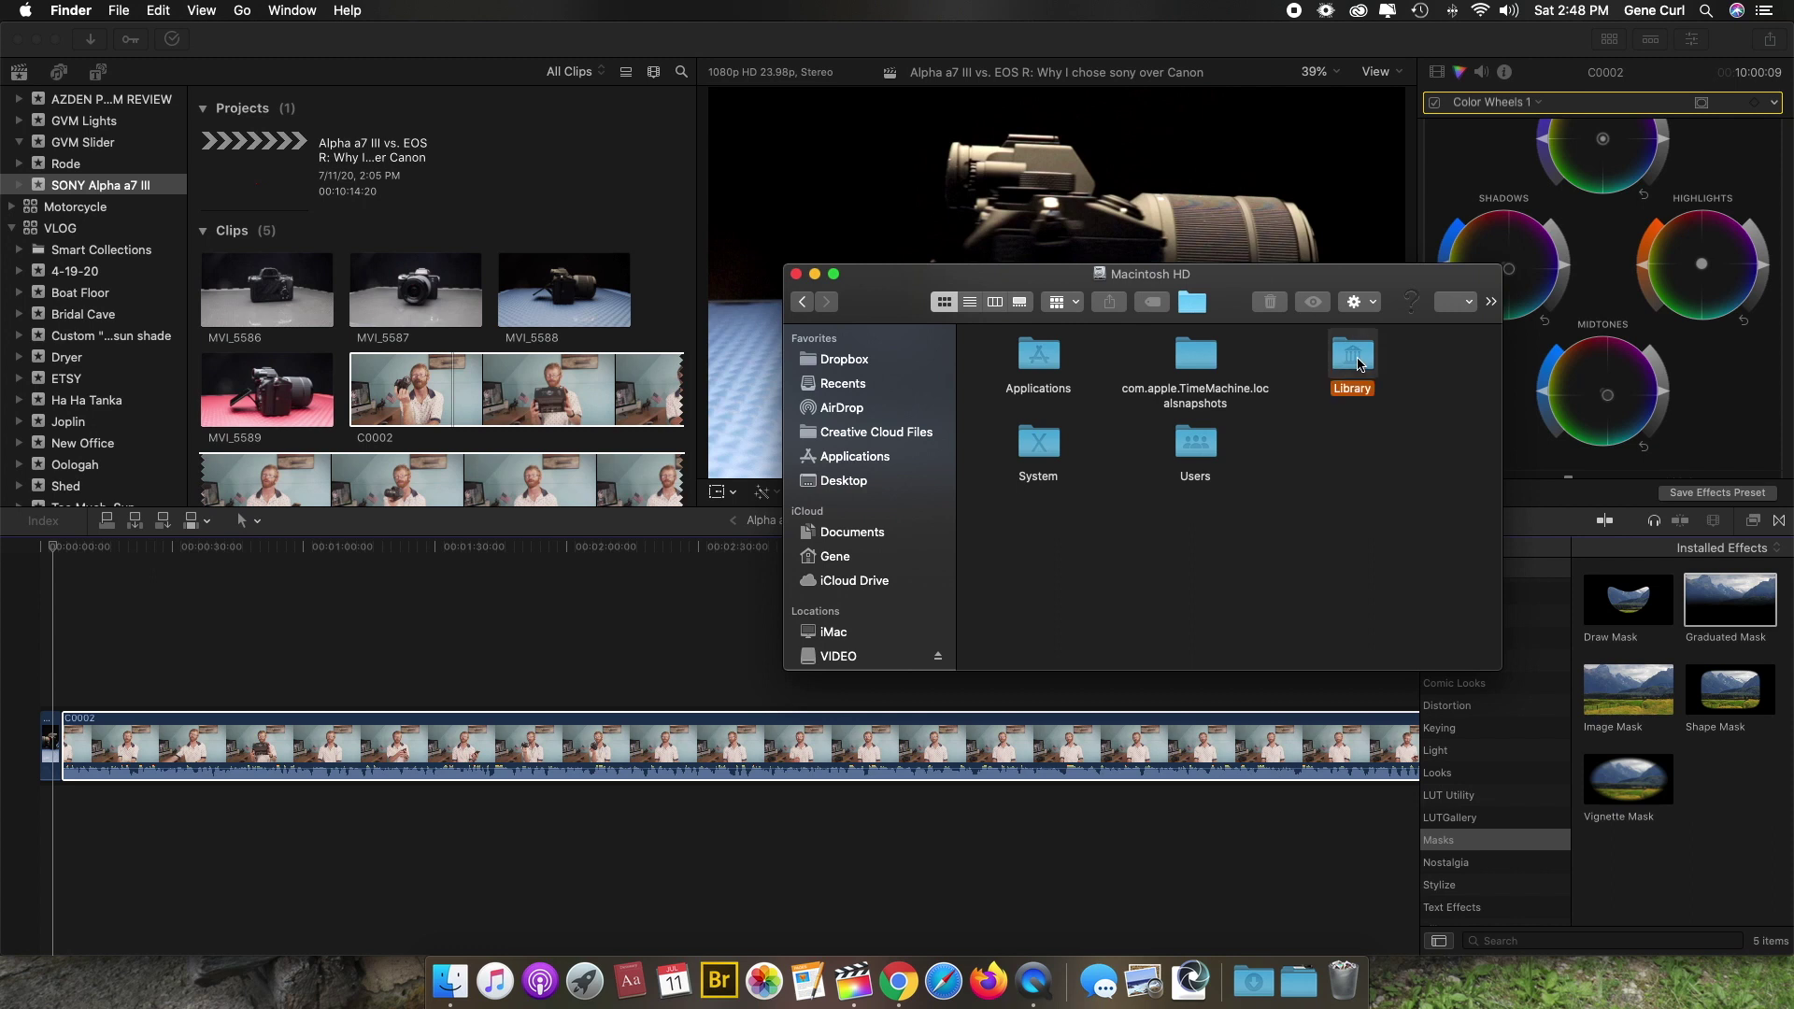
pyautogui.click(1356, 372)
pyautogui.doubleClick(1354, 365)
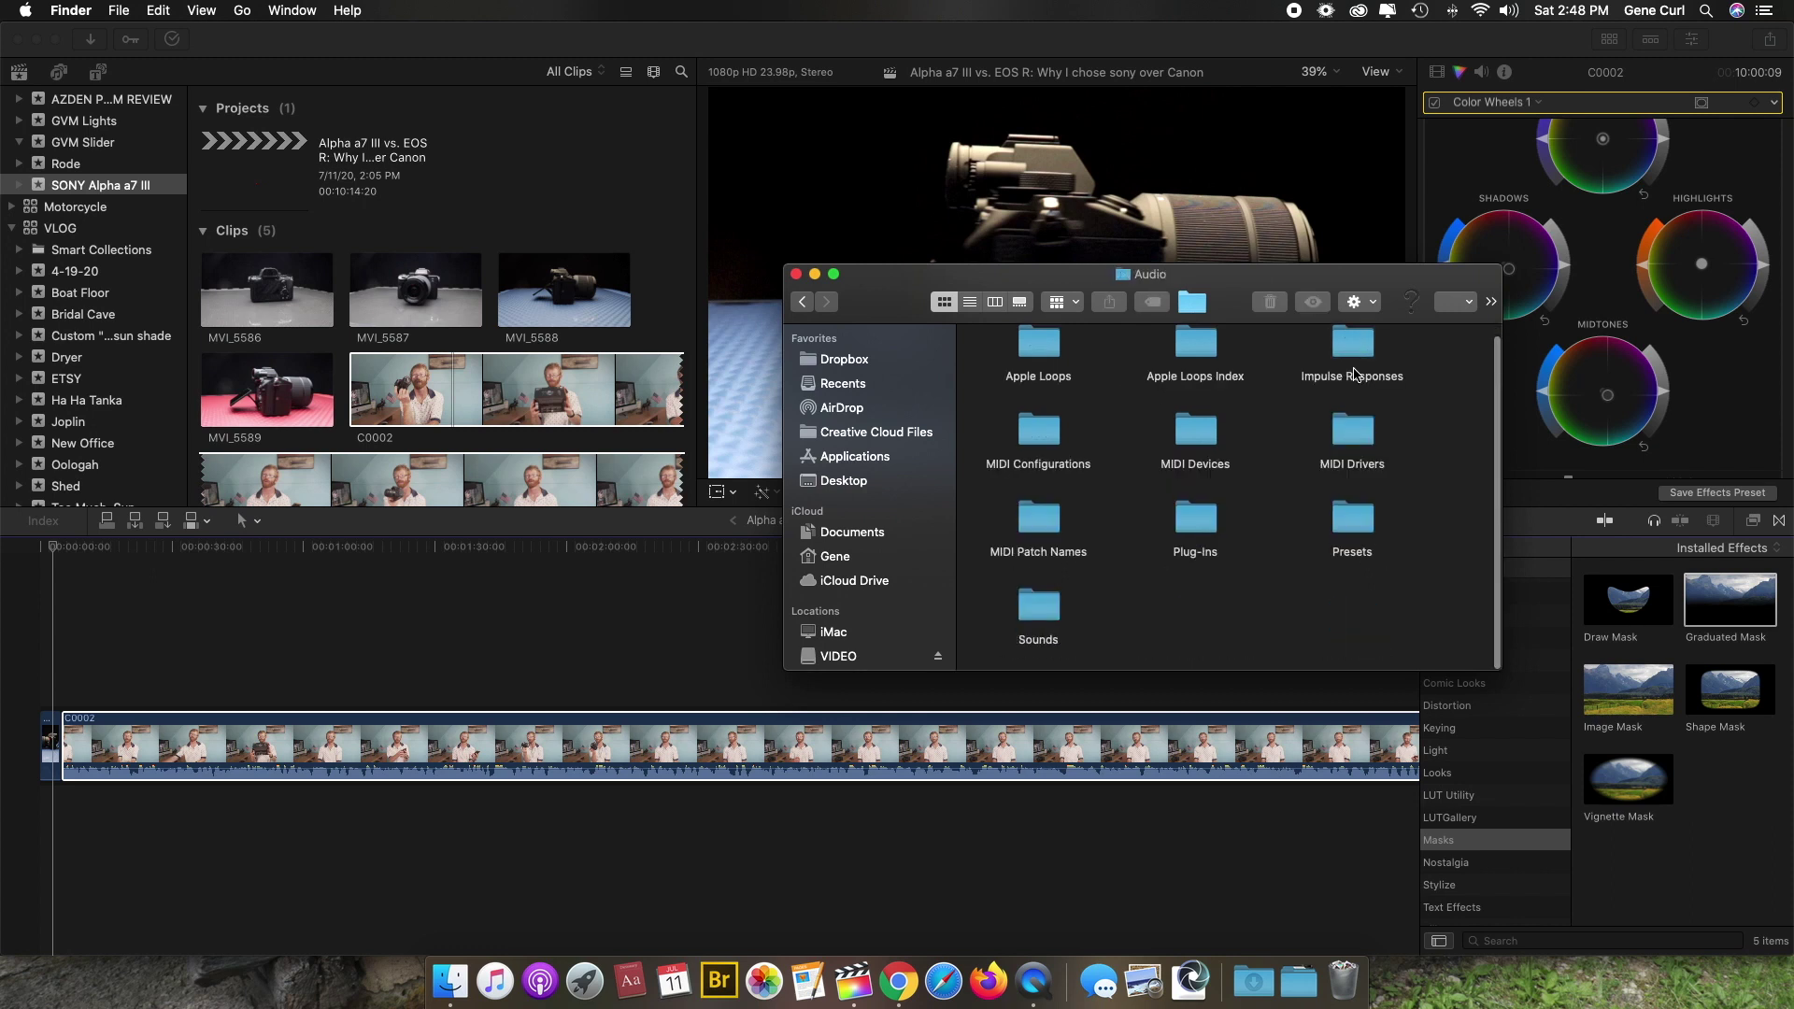
pyautogui.doubleClick(1040, 353)
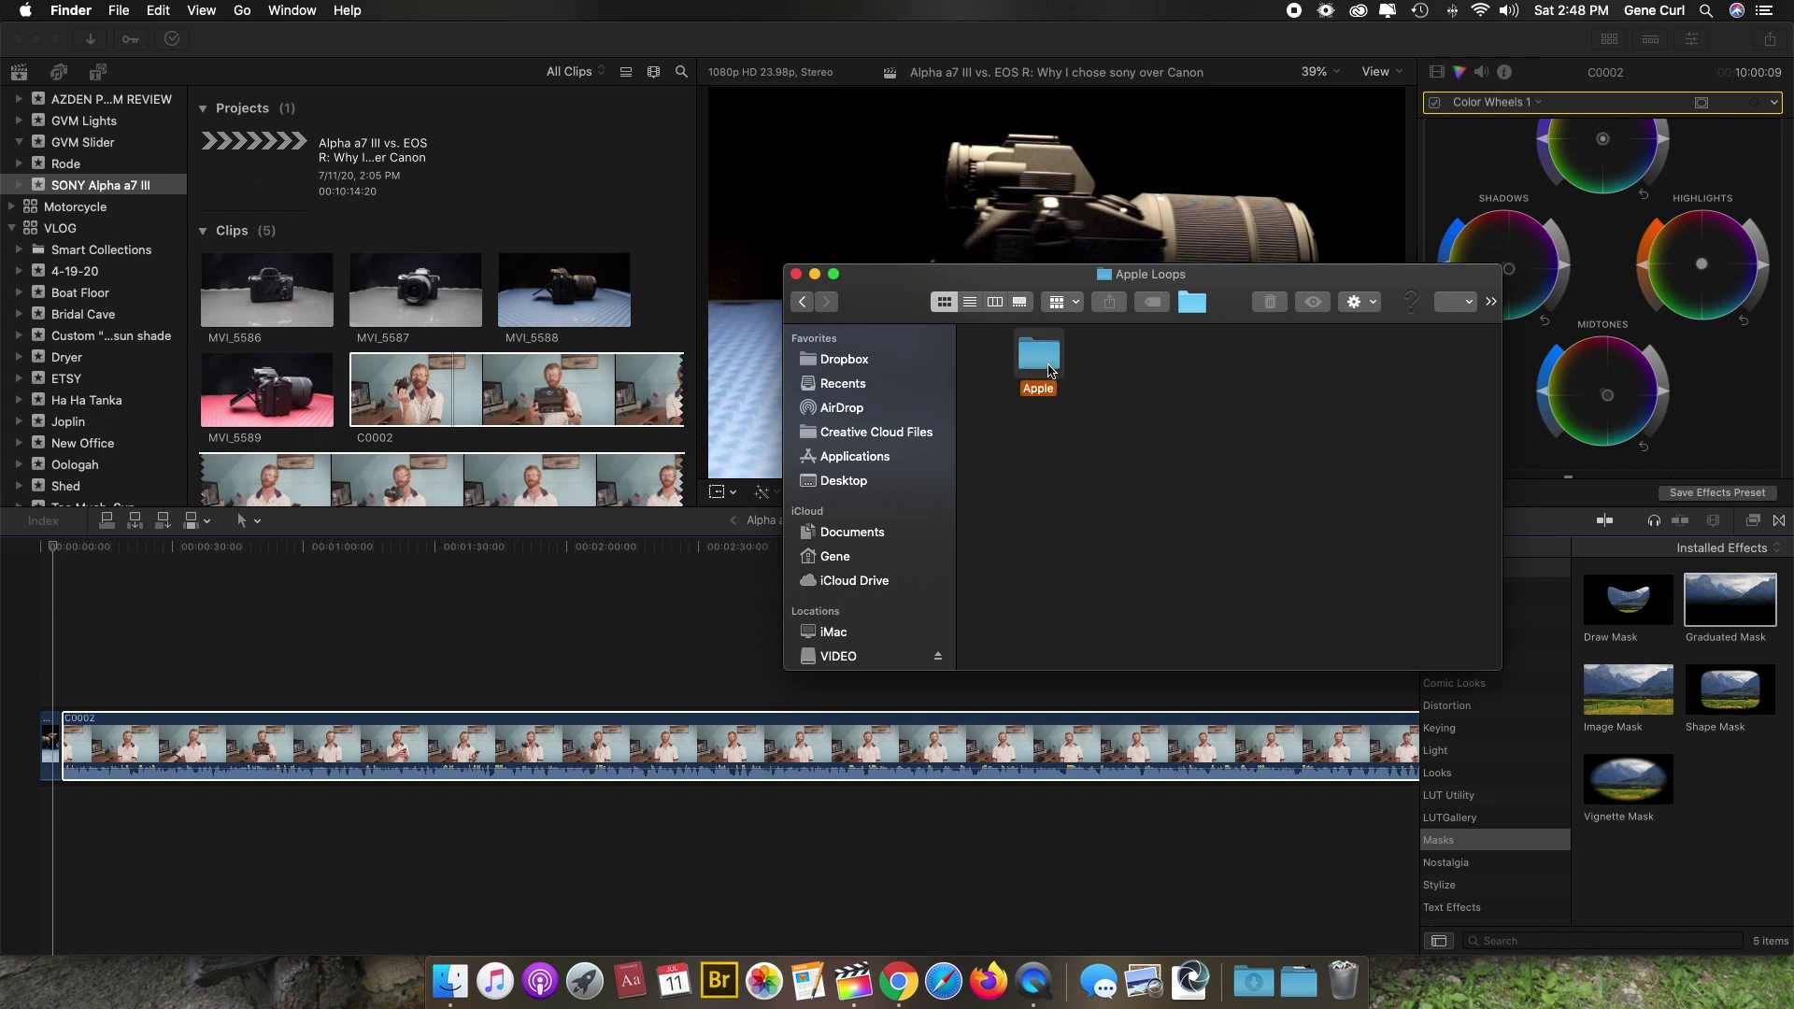
pyautogui.doubleClick(1040, 359)
# Open the Final Cut Pro Sound Effects folder and move its window to the upper left
pyautogui.scroll(-3, 1098, 412)
pyautogui.scroll(-3, 1098, 412)
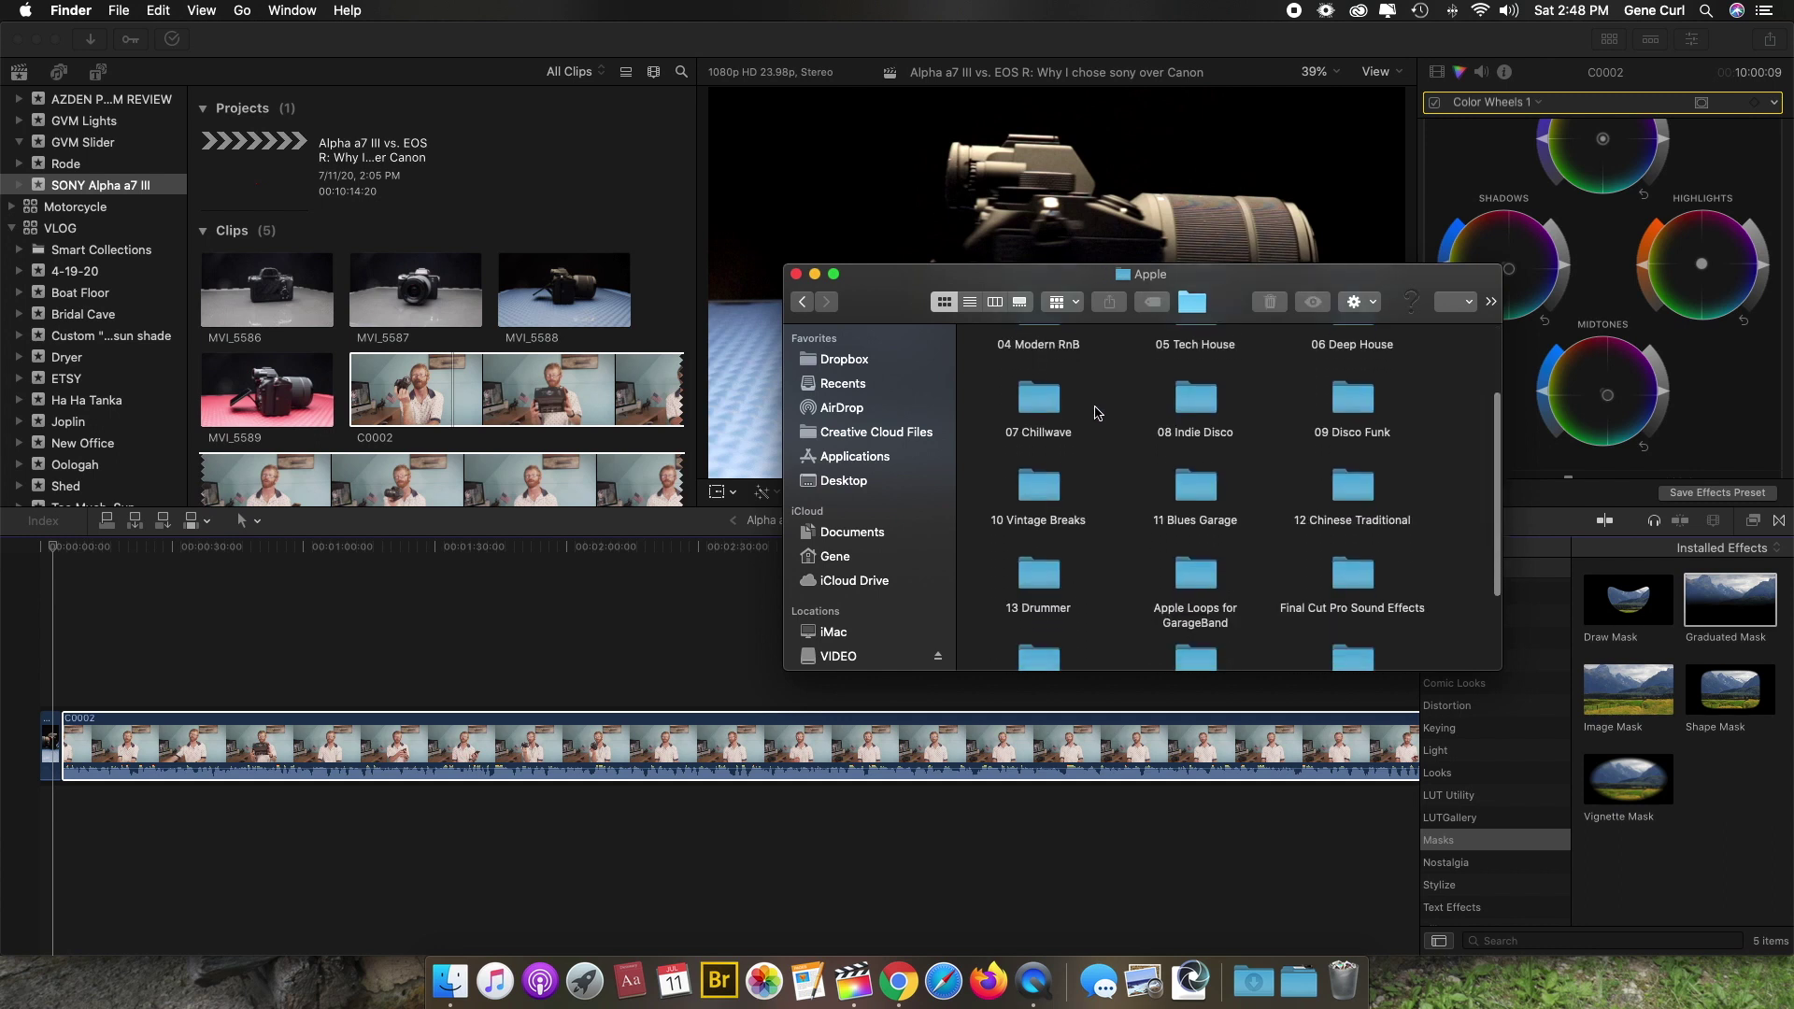
pyautogui.scroll(-1, 1097, 412)
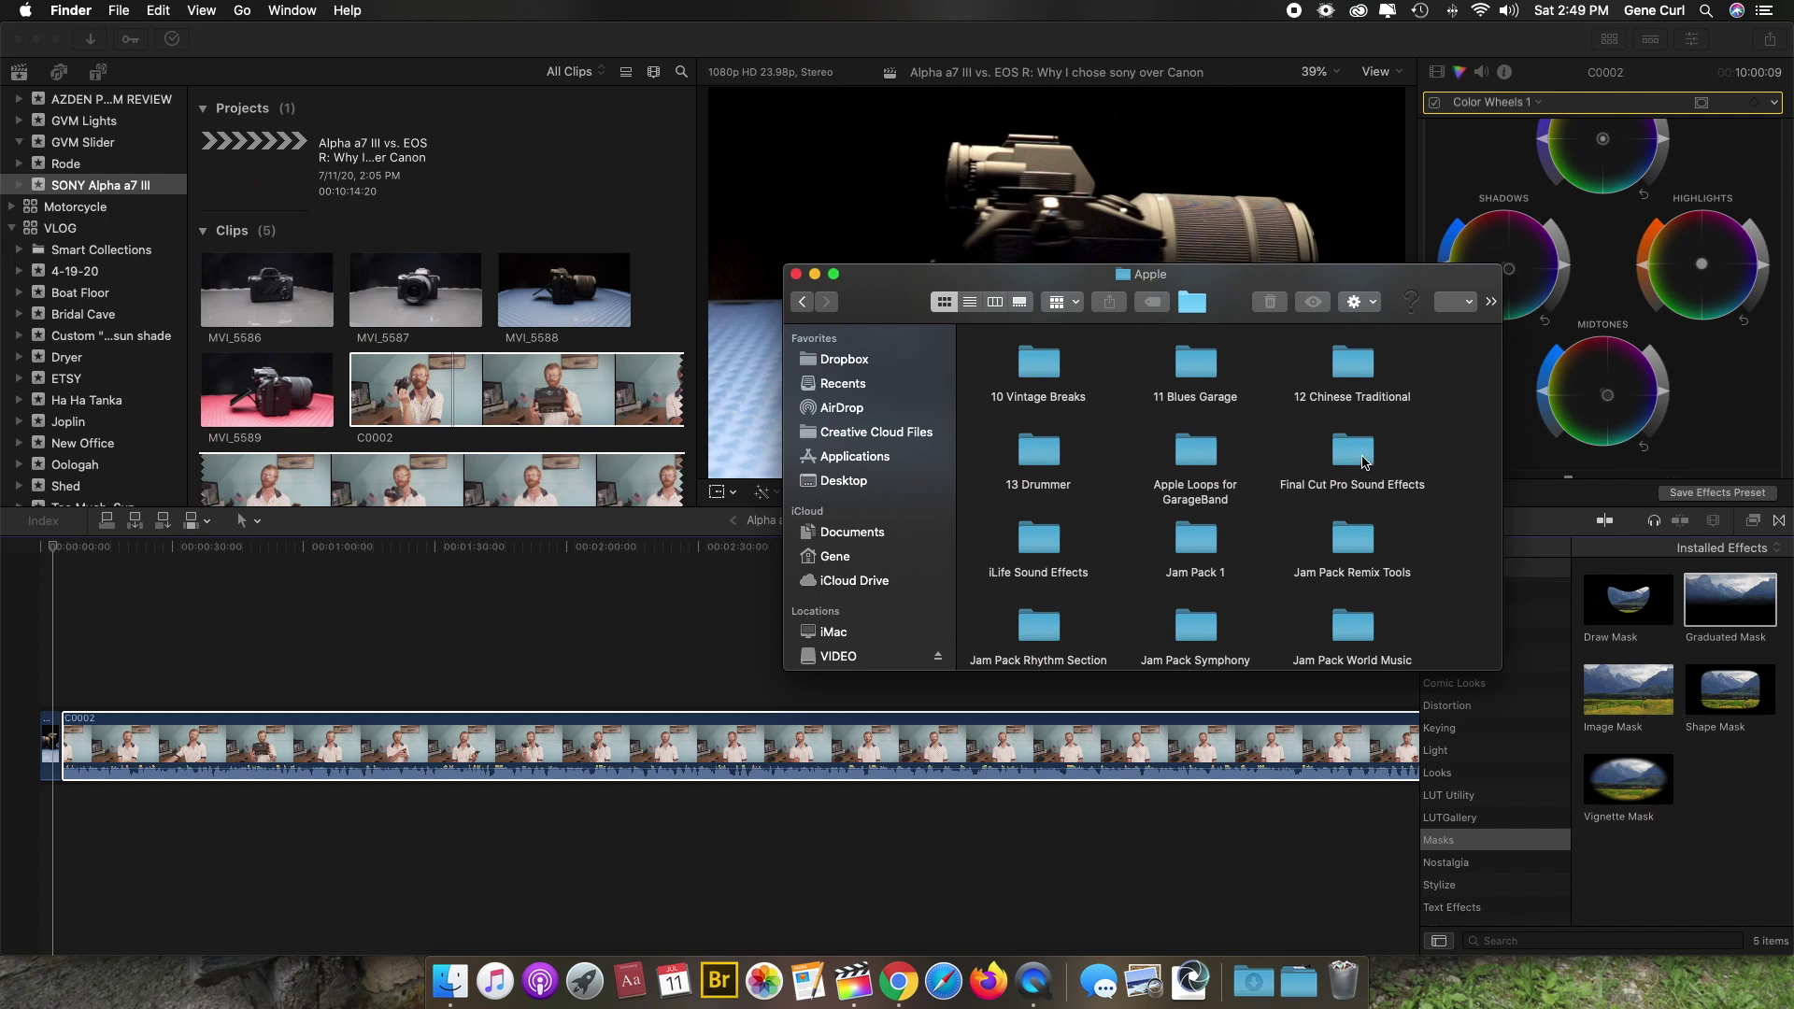
pyautogui.doubleClick(1363, 462)
pyautogui.scroll(-1, 1388, 484)
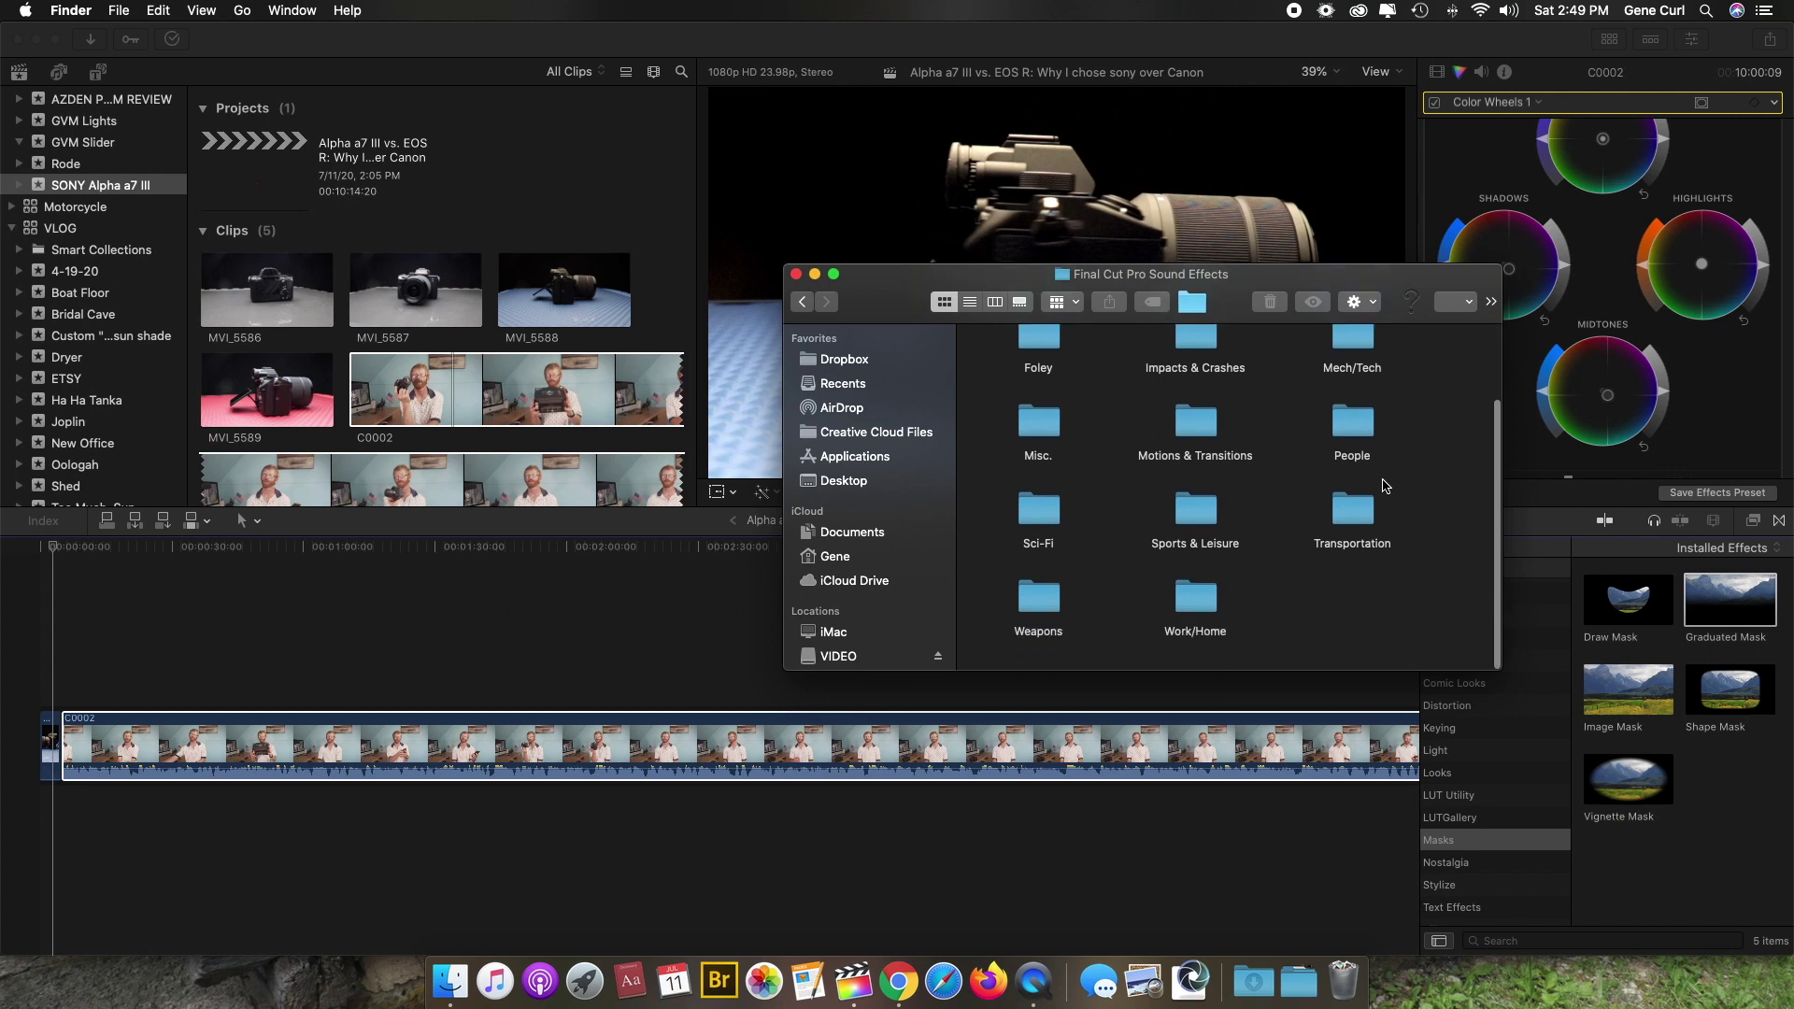
pyautogui.scroll(1, 1386, 485)
pyautogui.scroll(-1, 1383, 486)
pyautogui.scroll(1, 1385, 486)
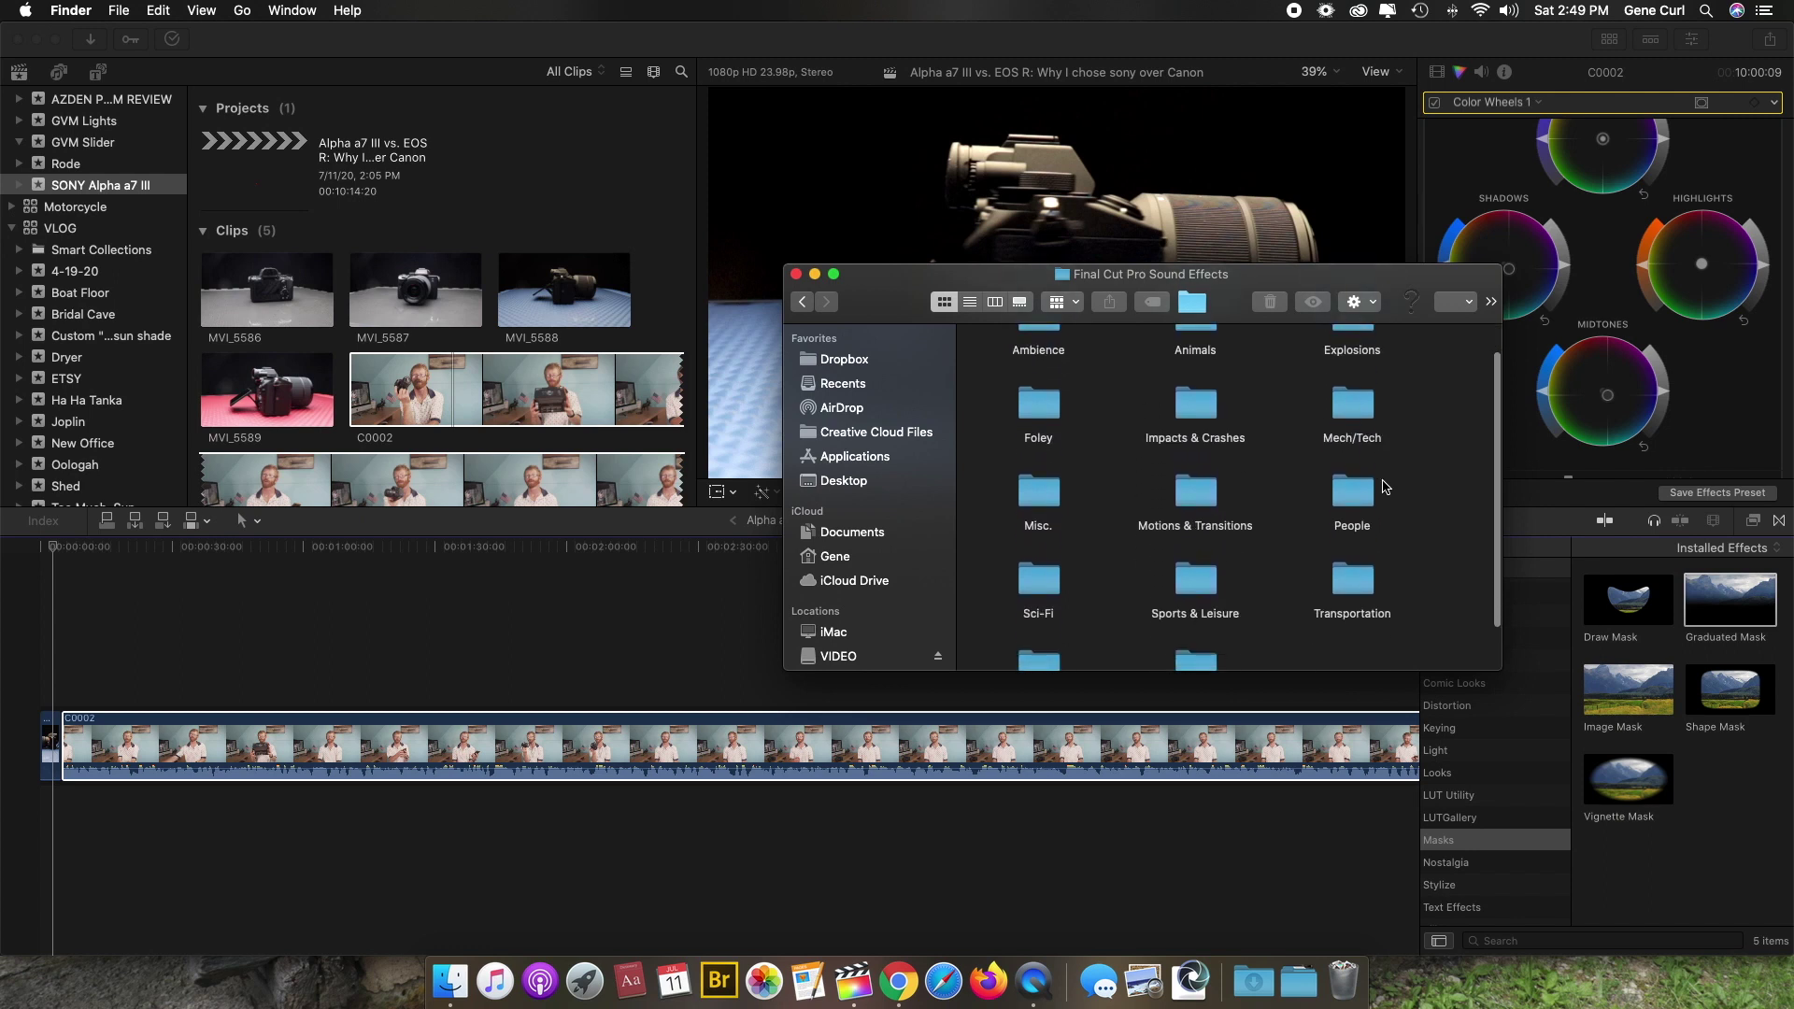
pyautogui.scroll(-1, 1385, 486)
pyautogui.scroll(1, 1385, 486)
pyautogui.scroll(1, 1373, 595)
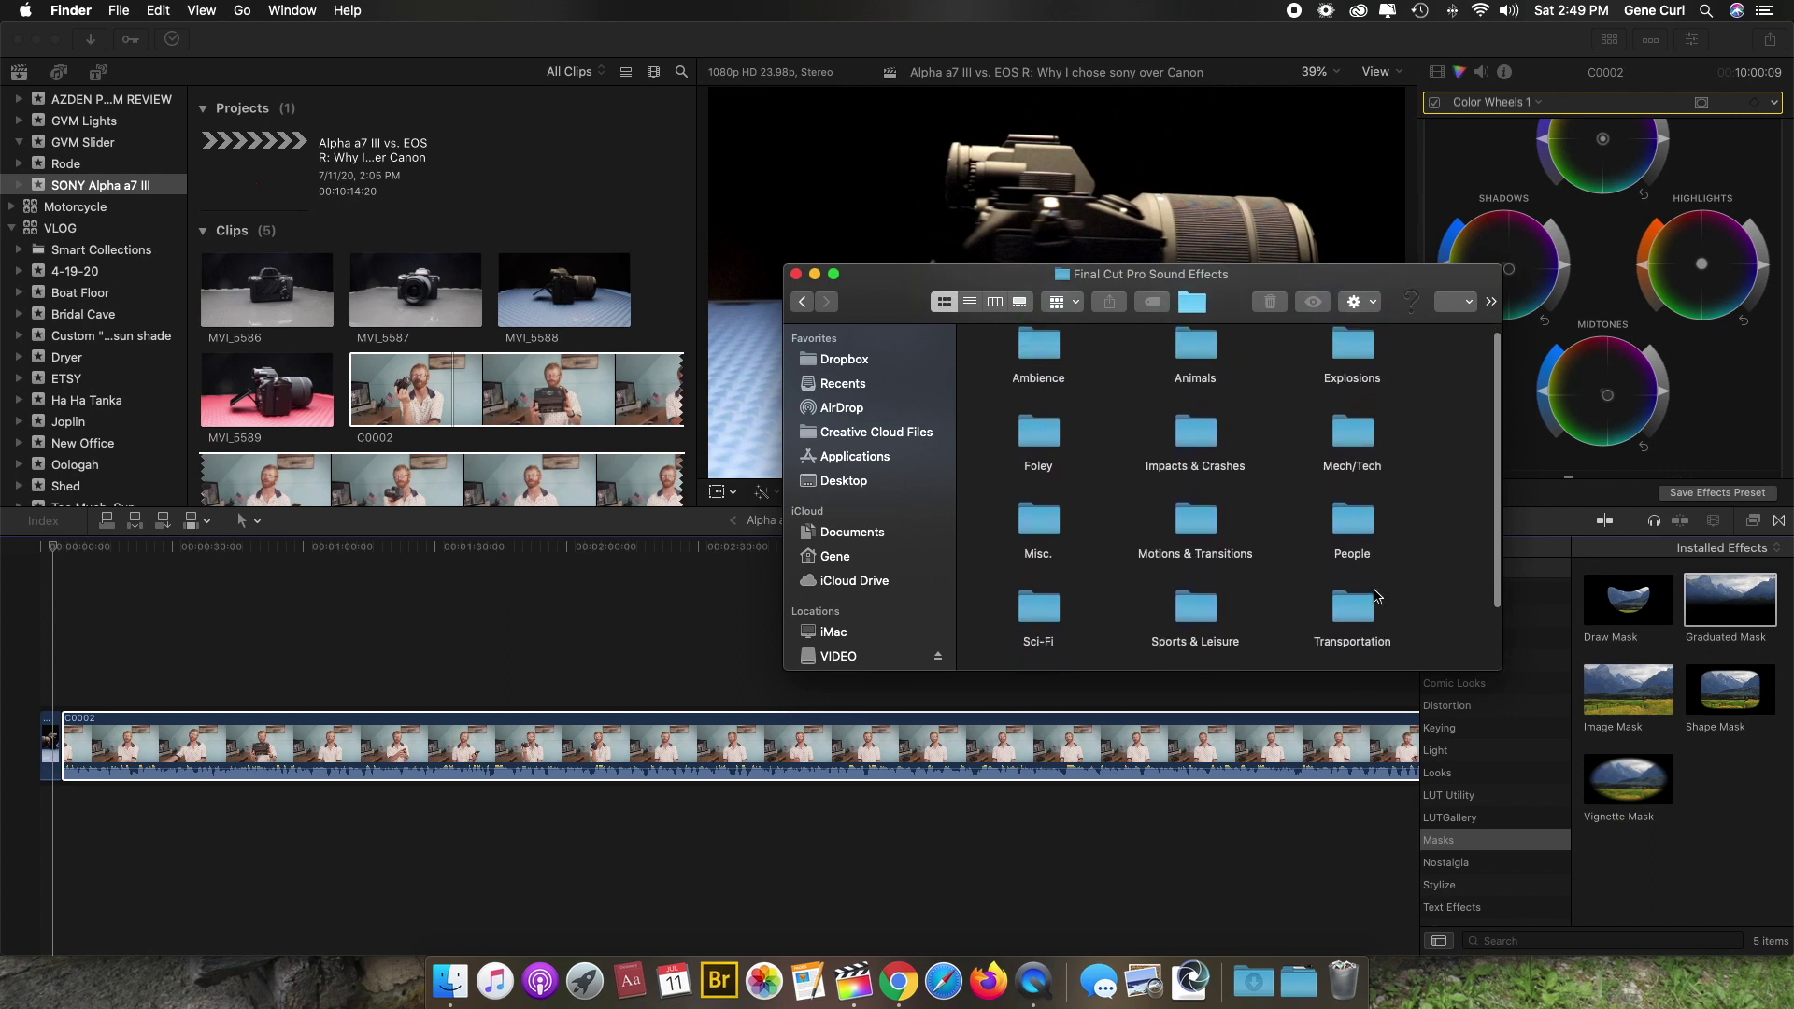
pyautogui.moveTo(970, 285); pyautogui.dragTo(628, 150)
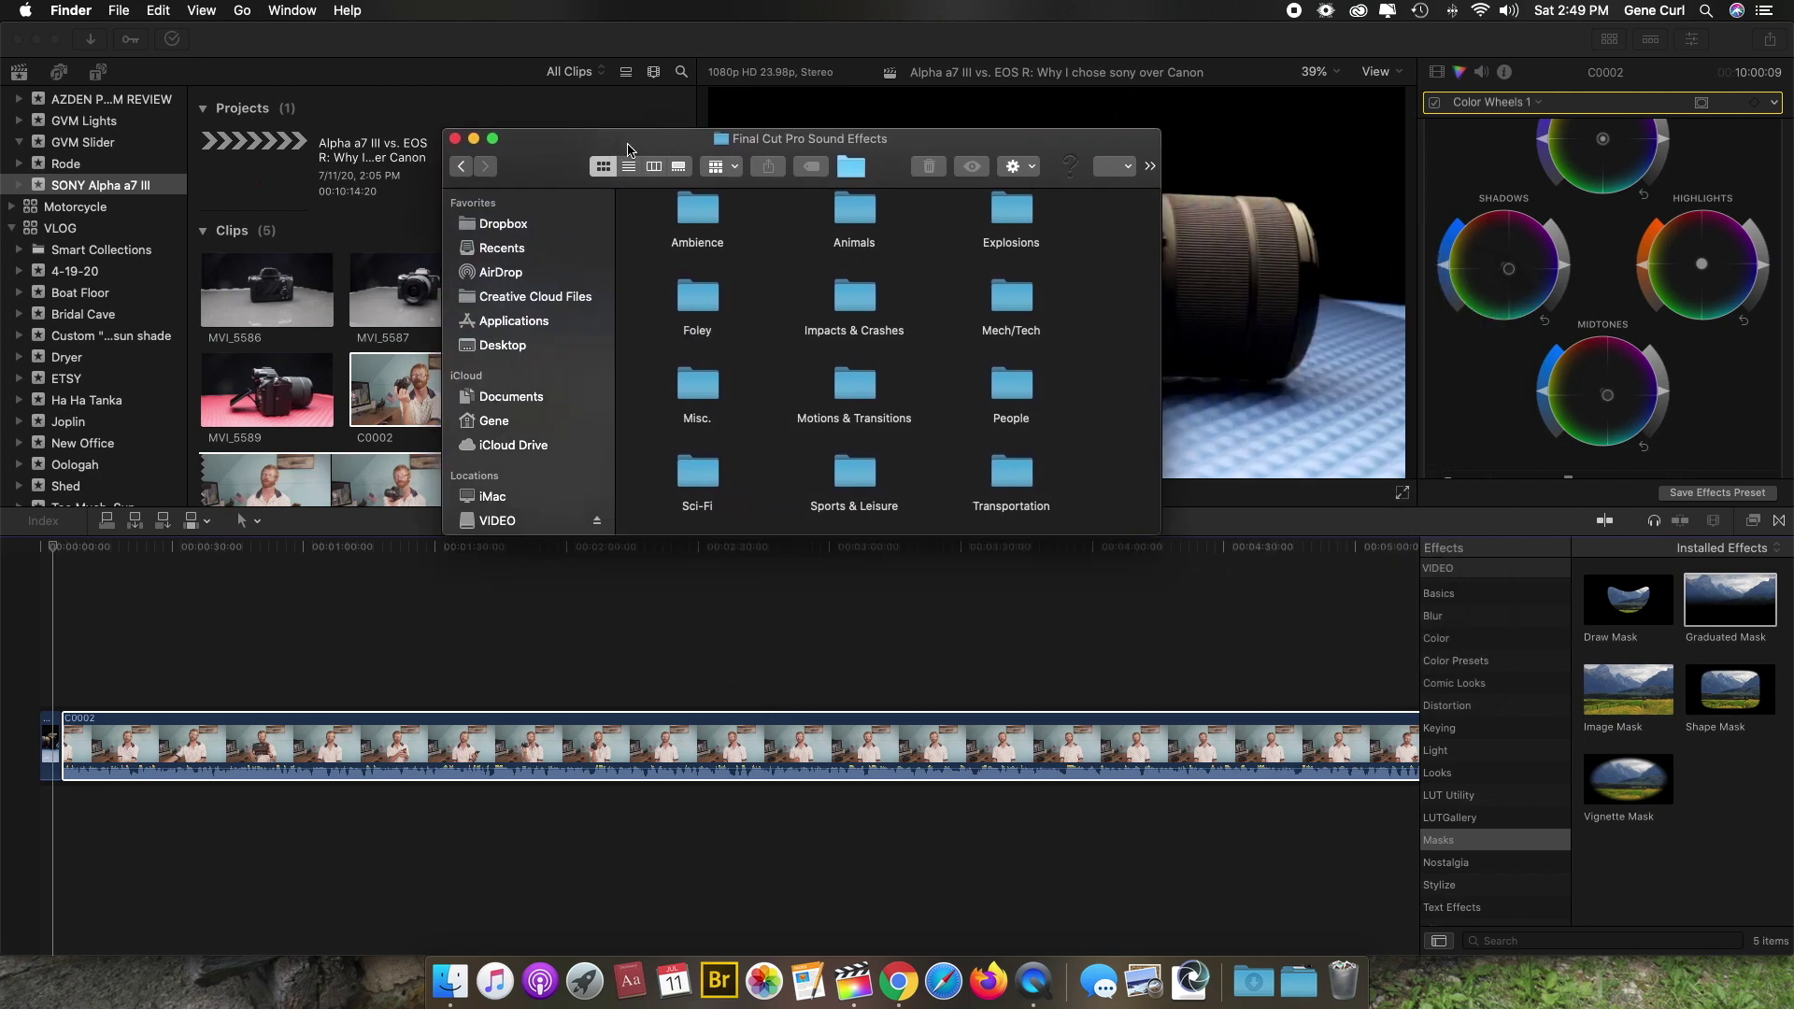
# From the desktop, open the VIDEO drive and the inner Cinematic Sound Pack folder
pyautogui.click(1298, 982)
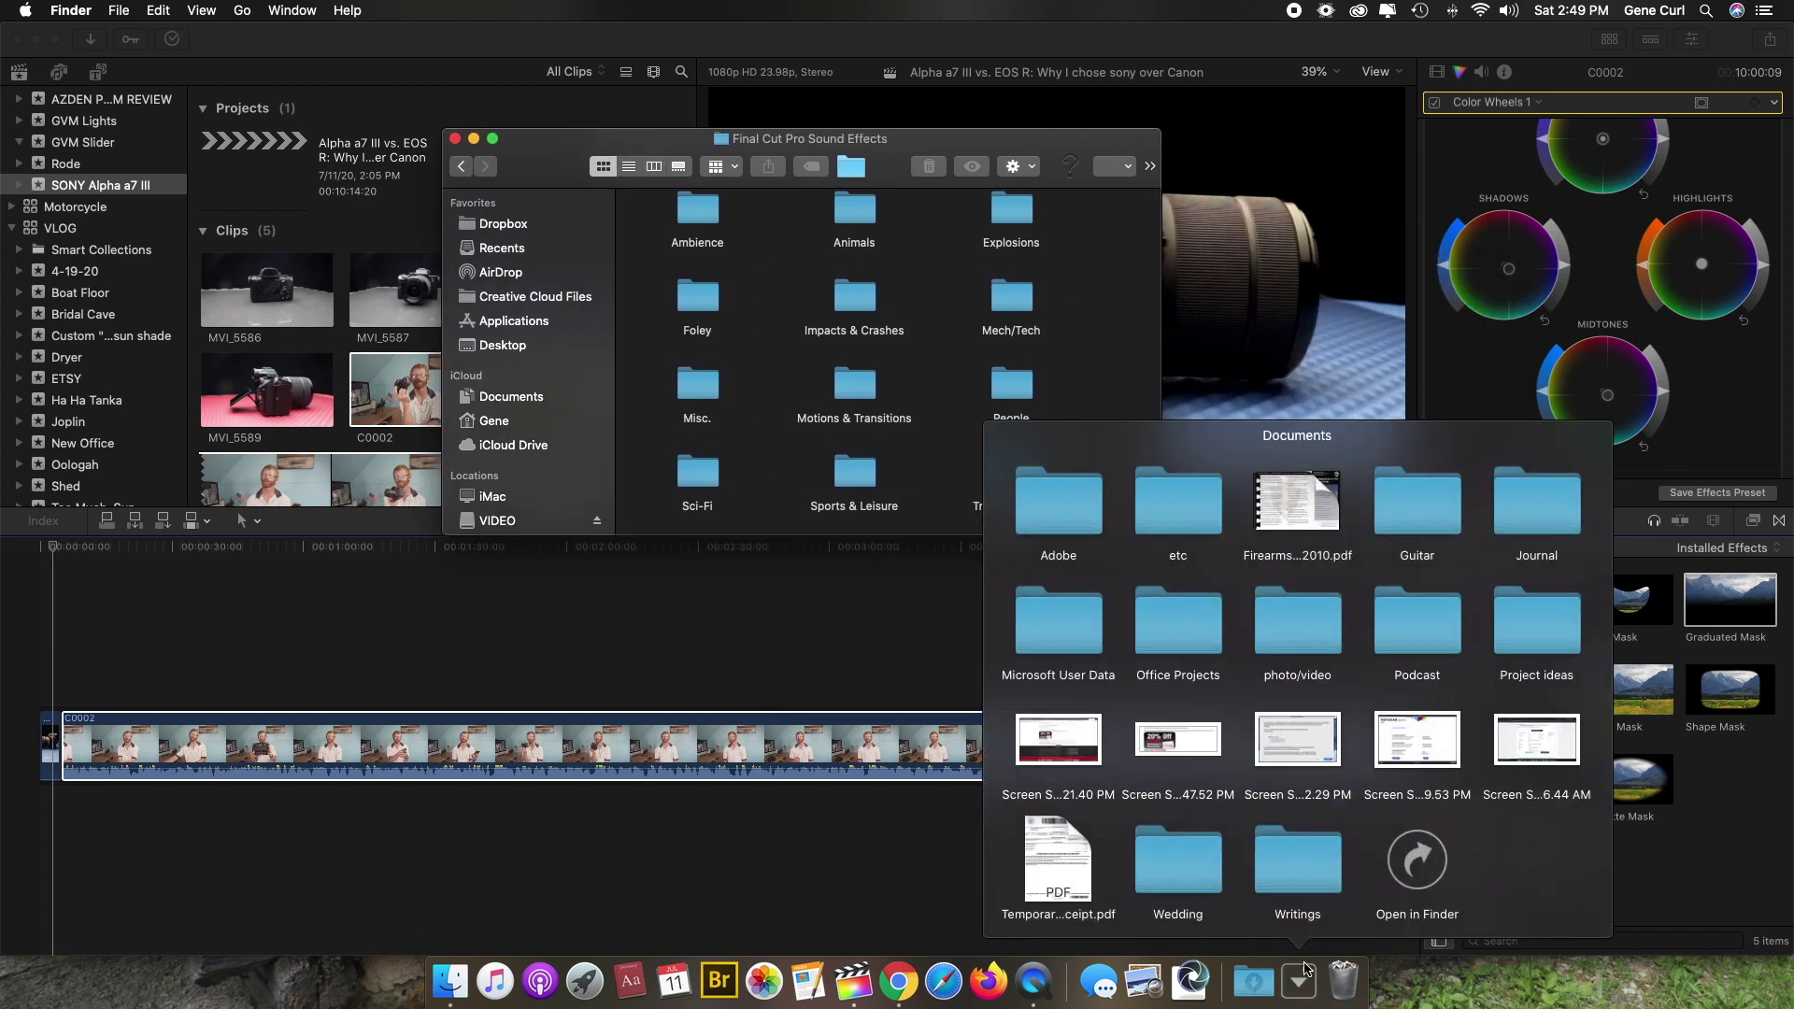
pyautogui.click(1305, 972)
pyautogui.press('F11')
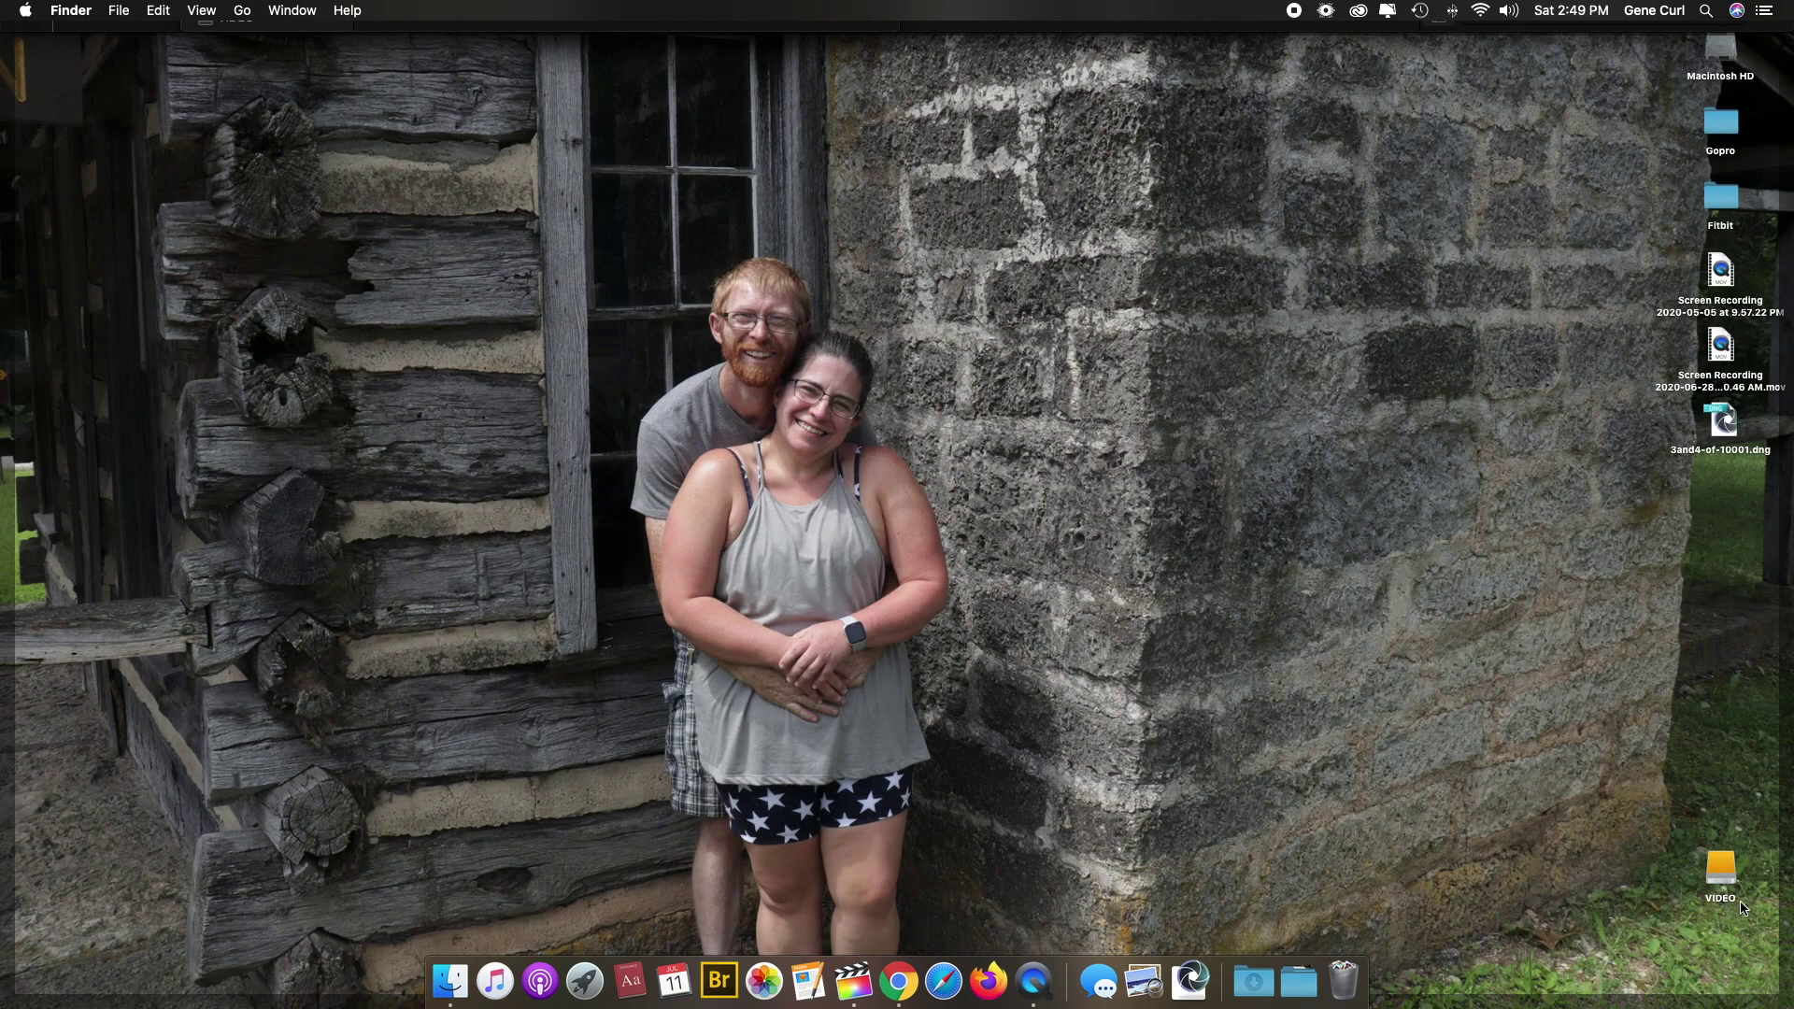
pyautogui.doubleClick(1723, 879)
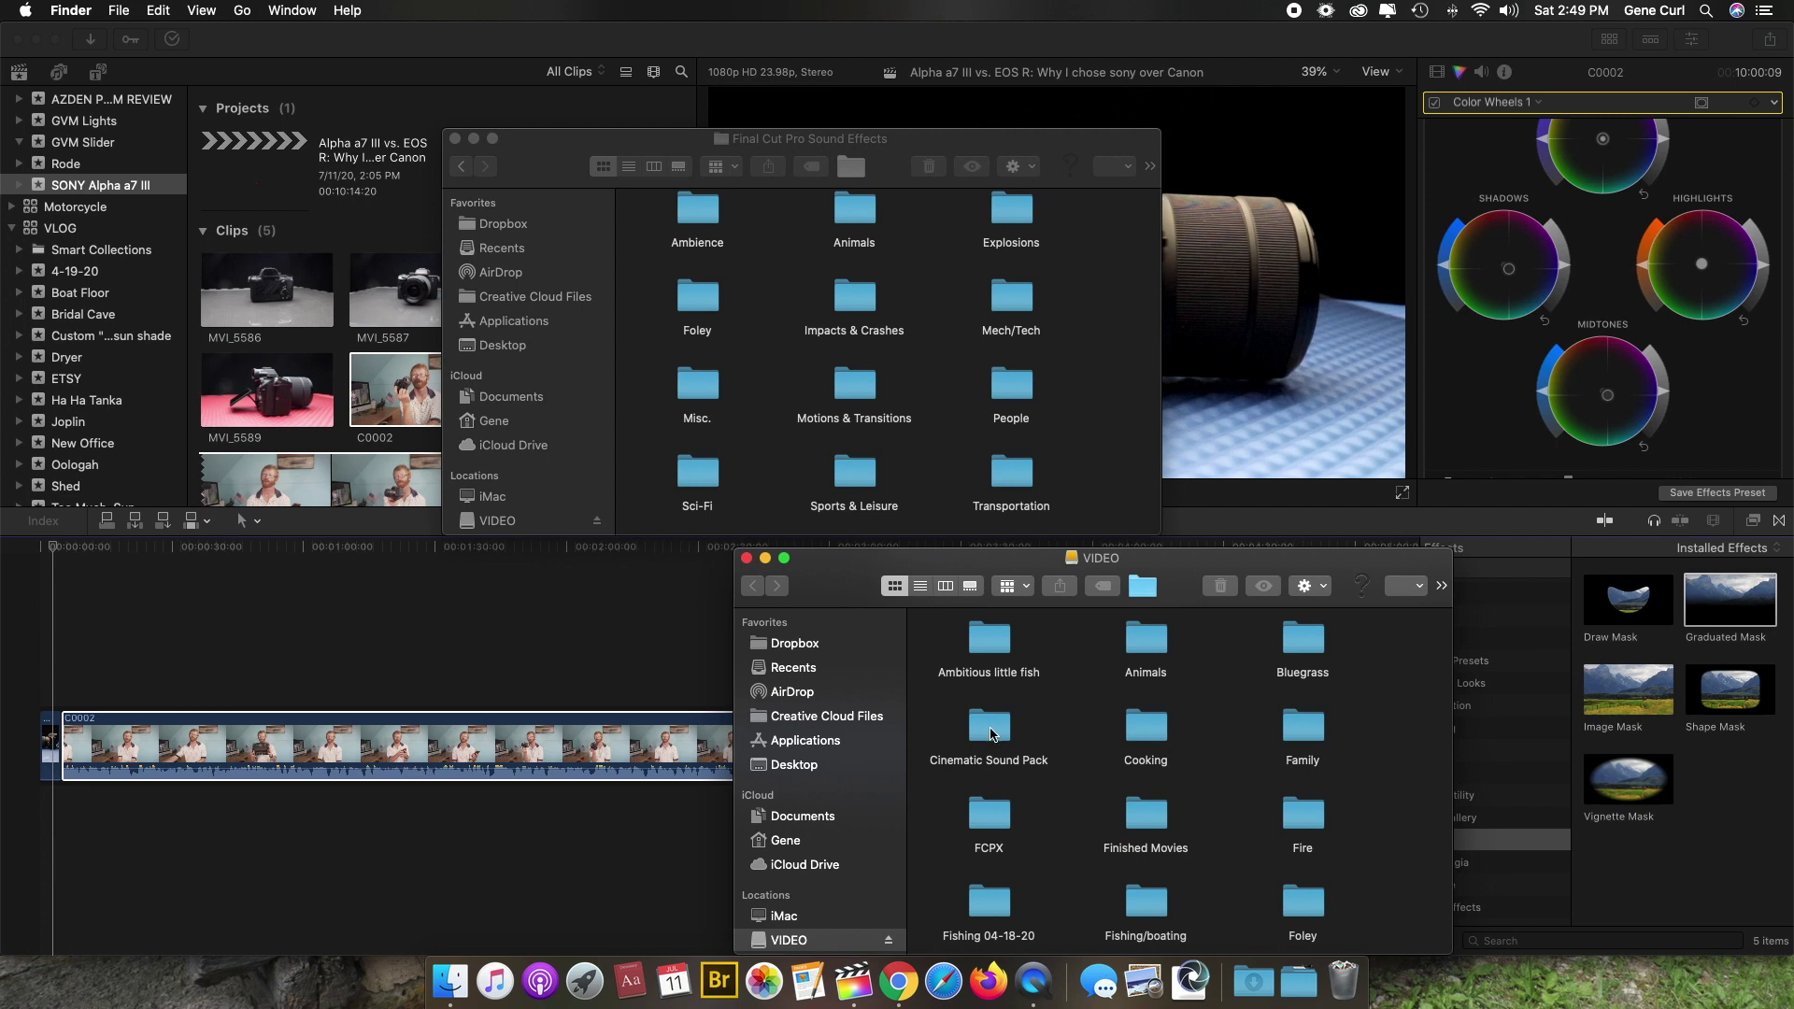
pyautogui.doubleClick(990, 729)
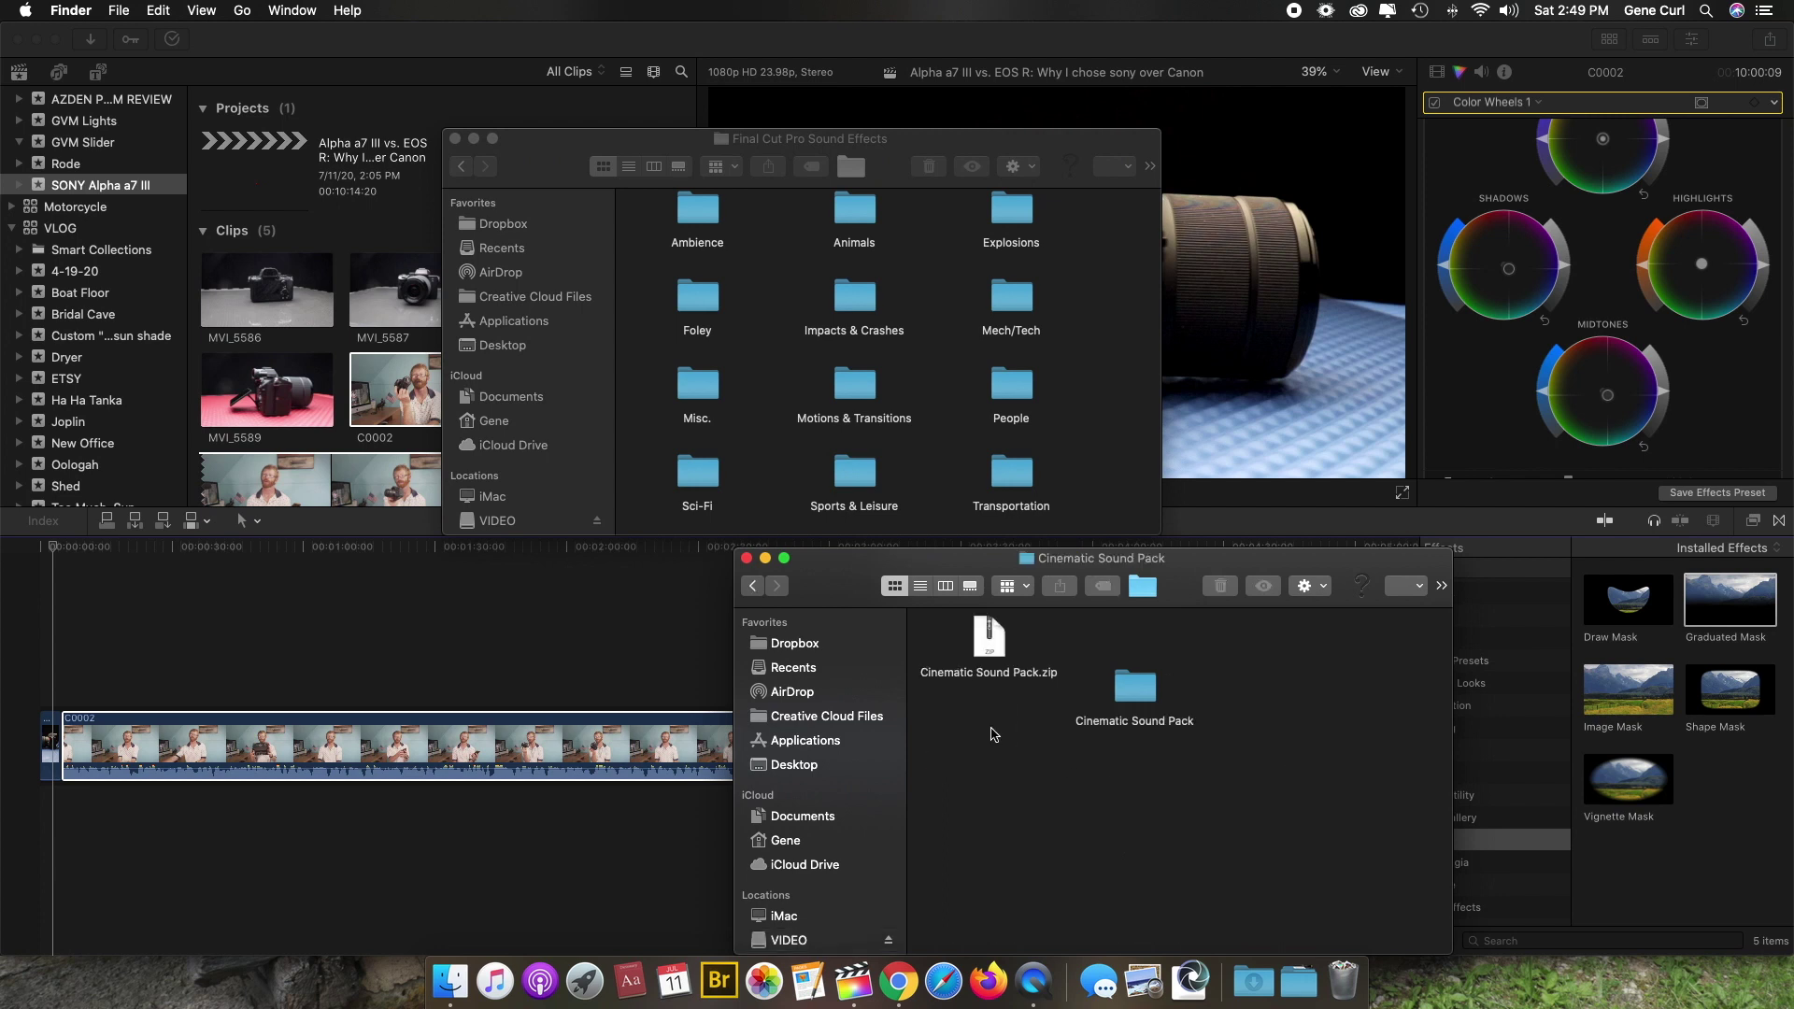
pyautogui.doubleClick(1116, 704)
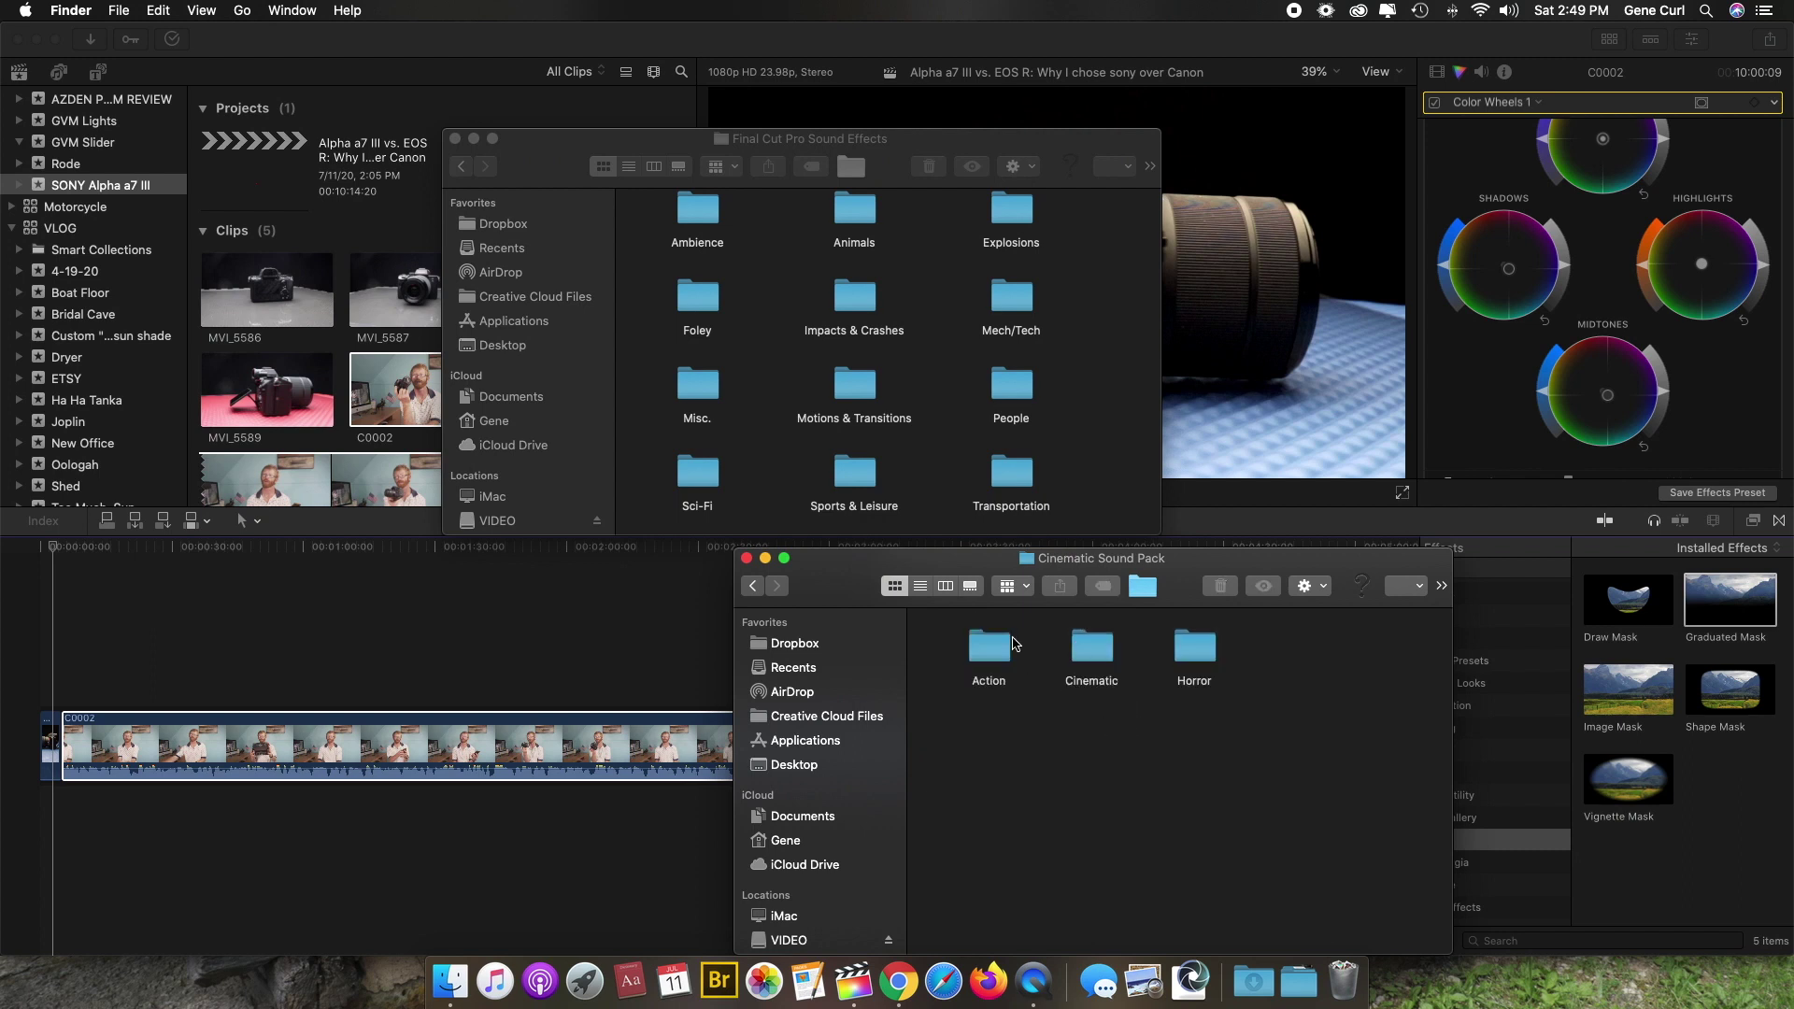
pyautogui.scroll(-3, 1071, 509)
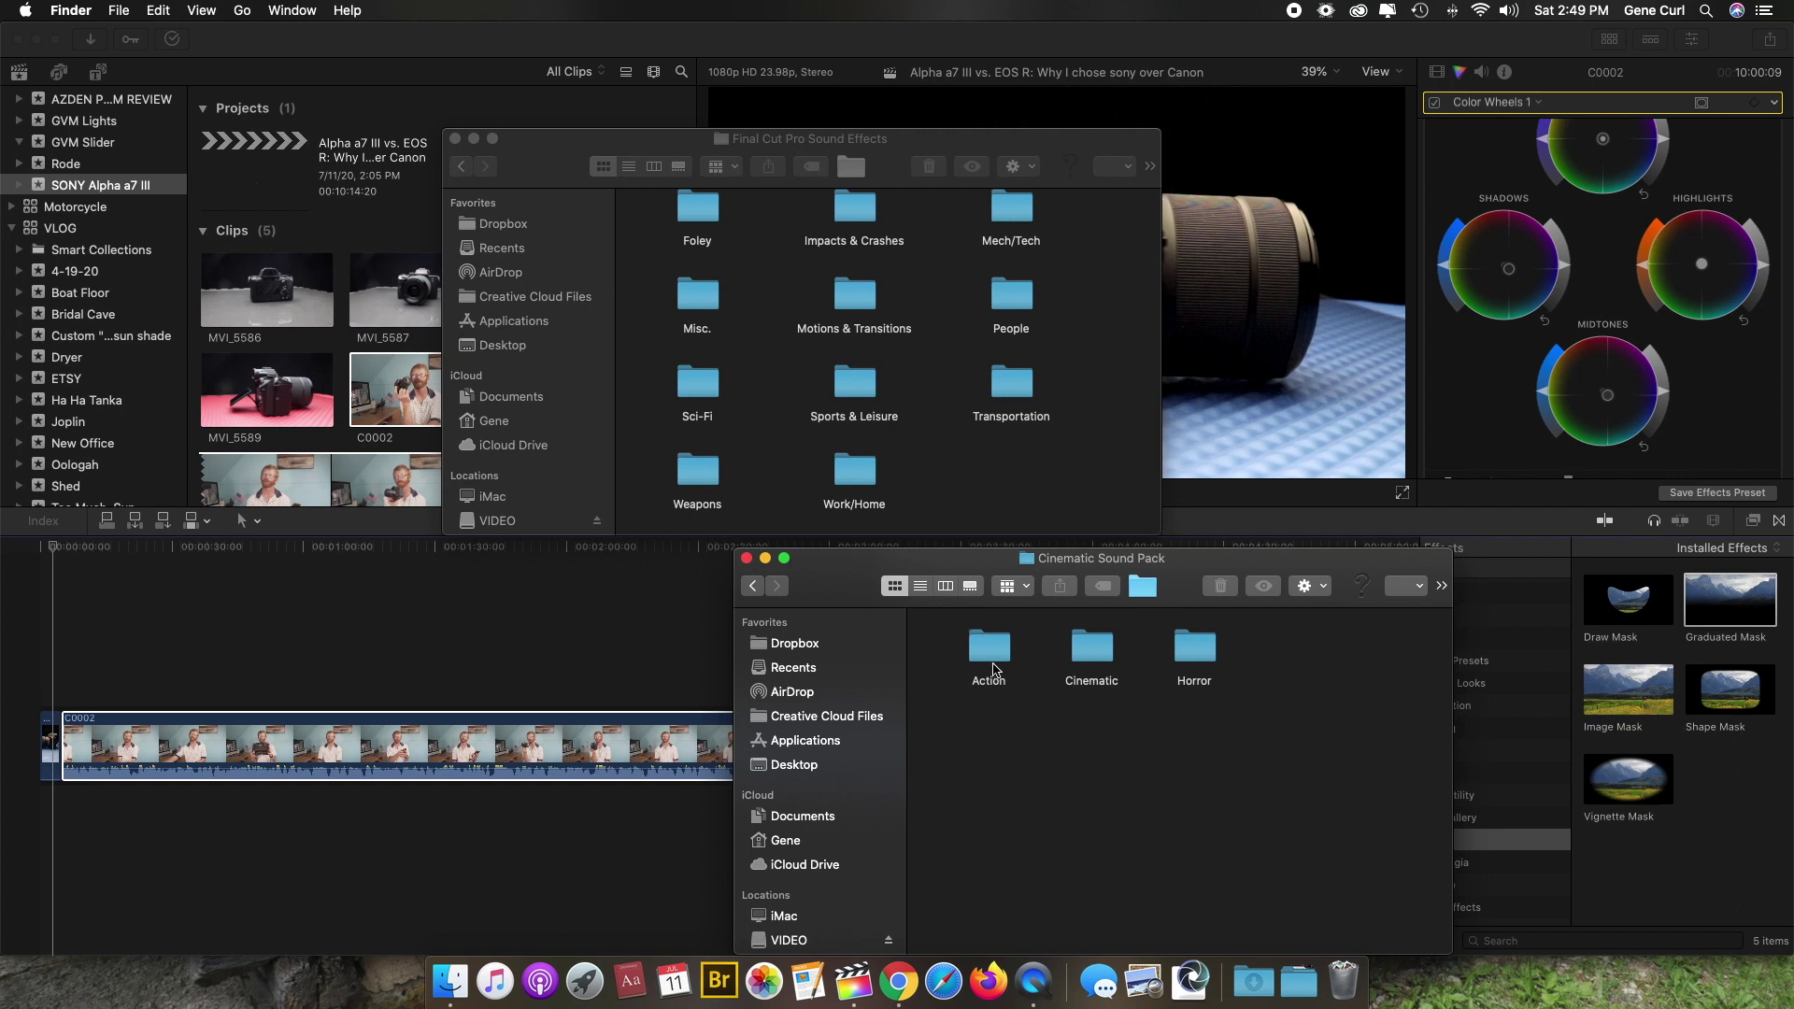
# Copy the Action, Cinematic and Horror folders into Final Cut Pro Sound Effects, then return to Final Cut Pro
pyautogui.moveTo(1219, 703); pyautogui.dragTo(956, 478)
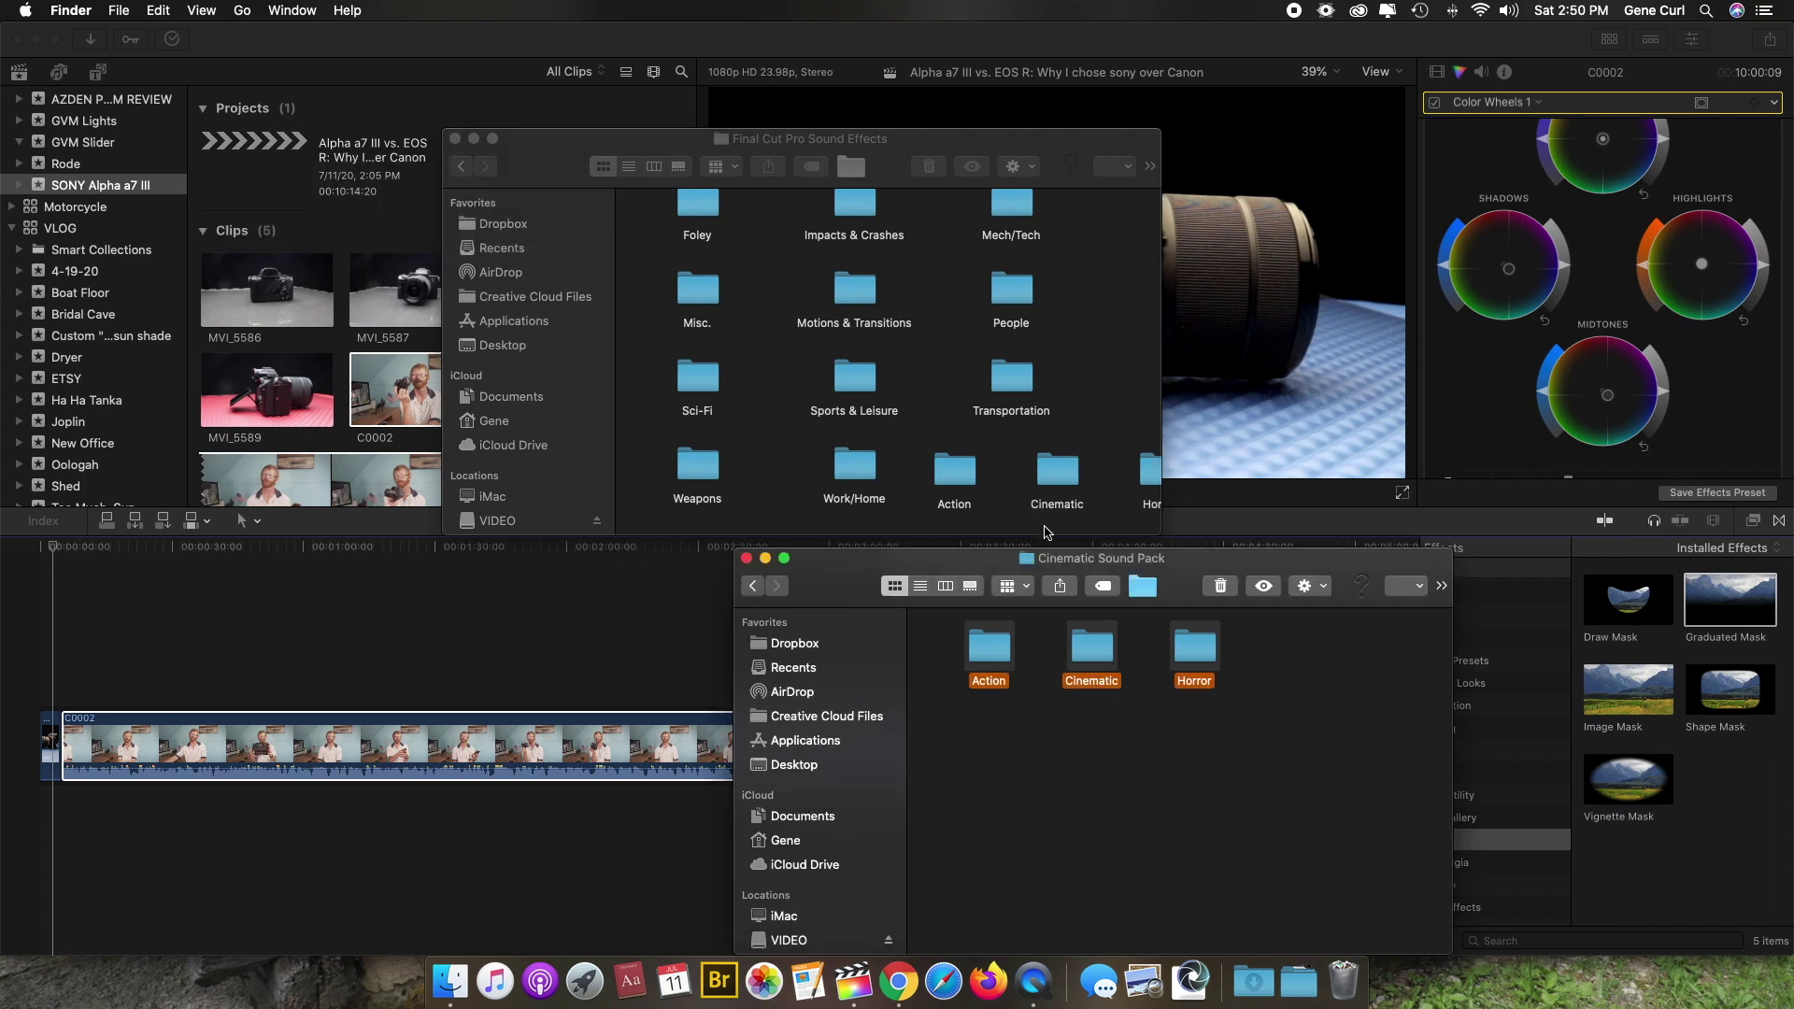
pyautogui.click(505, 615)
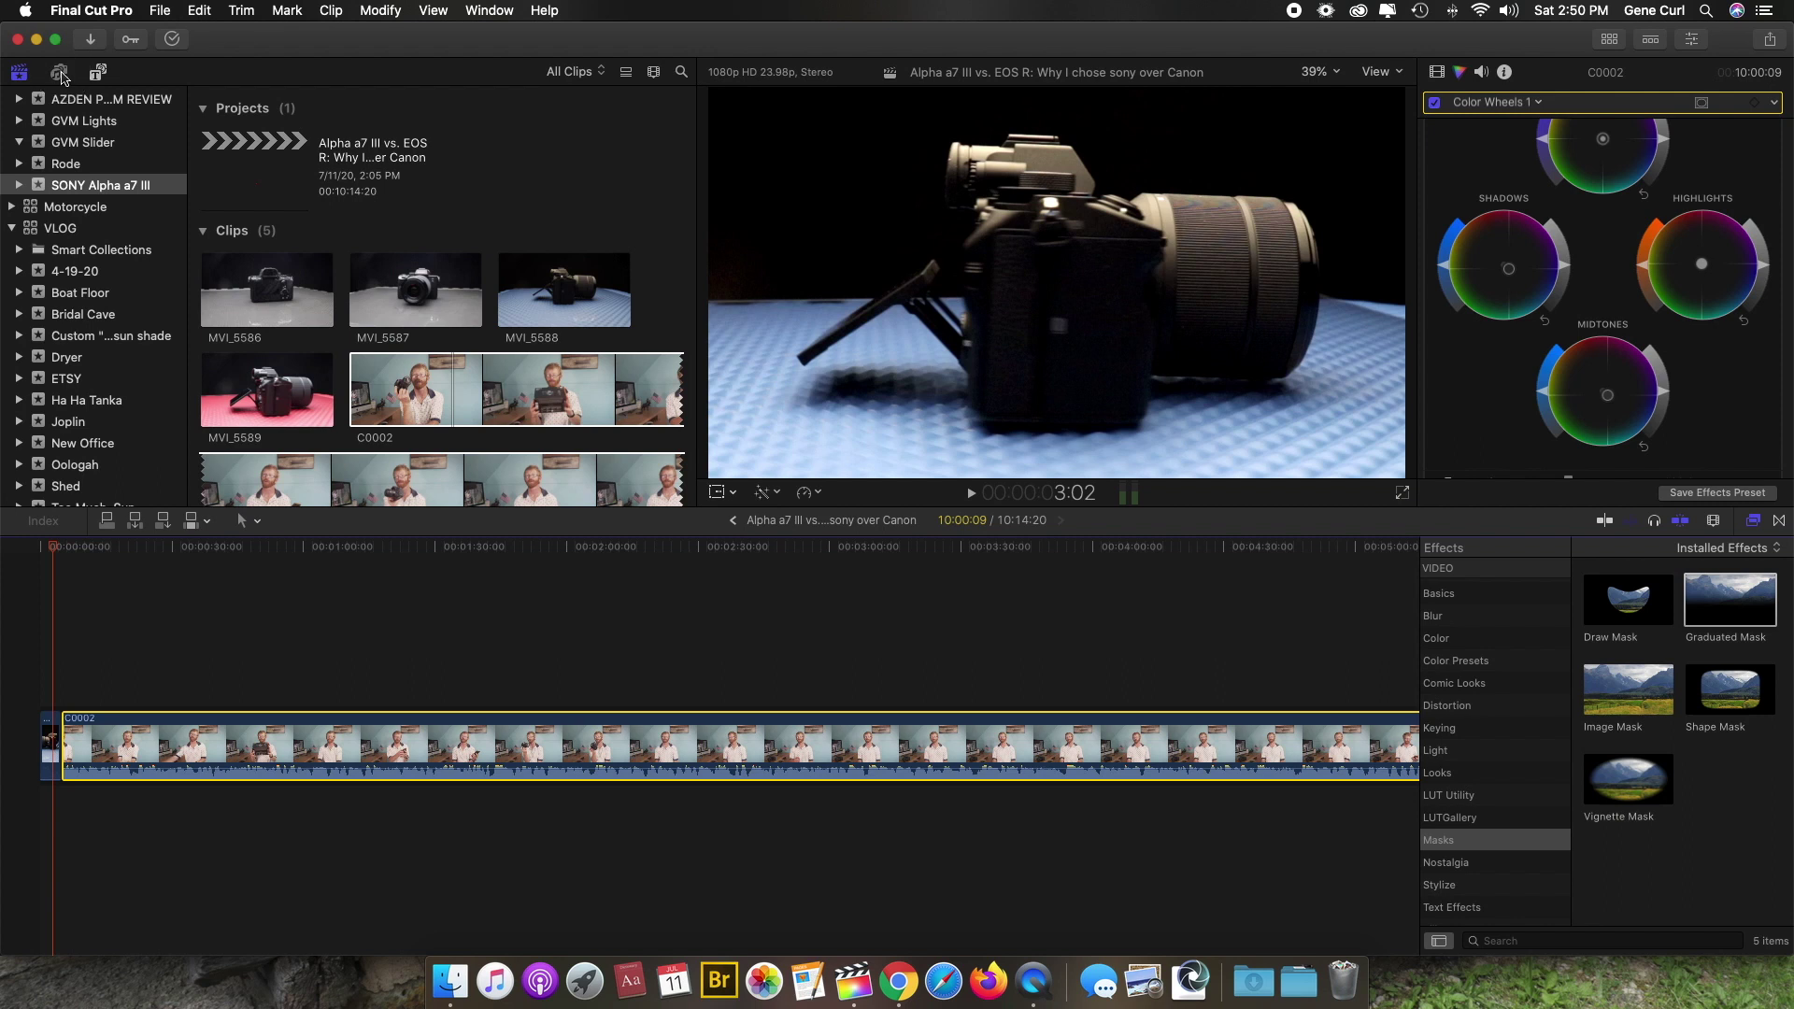
# Show the Sound Effects browser and scroll to the Cinematic clips like Low Braam Hit and Ominous intro
pyautogui.click(61, 74)
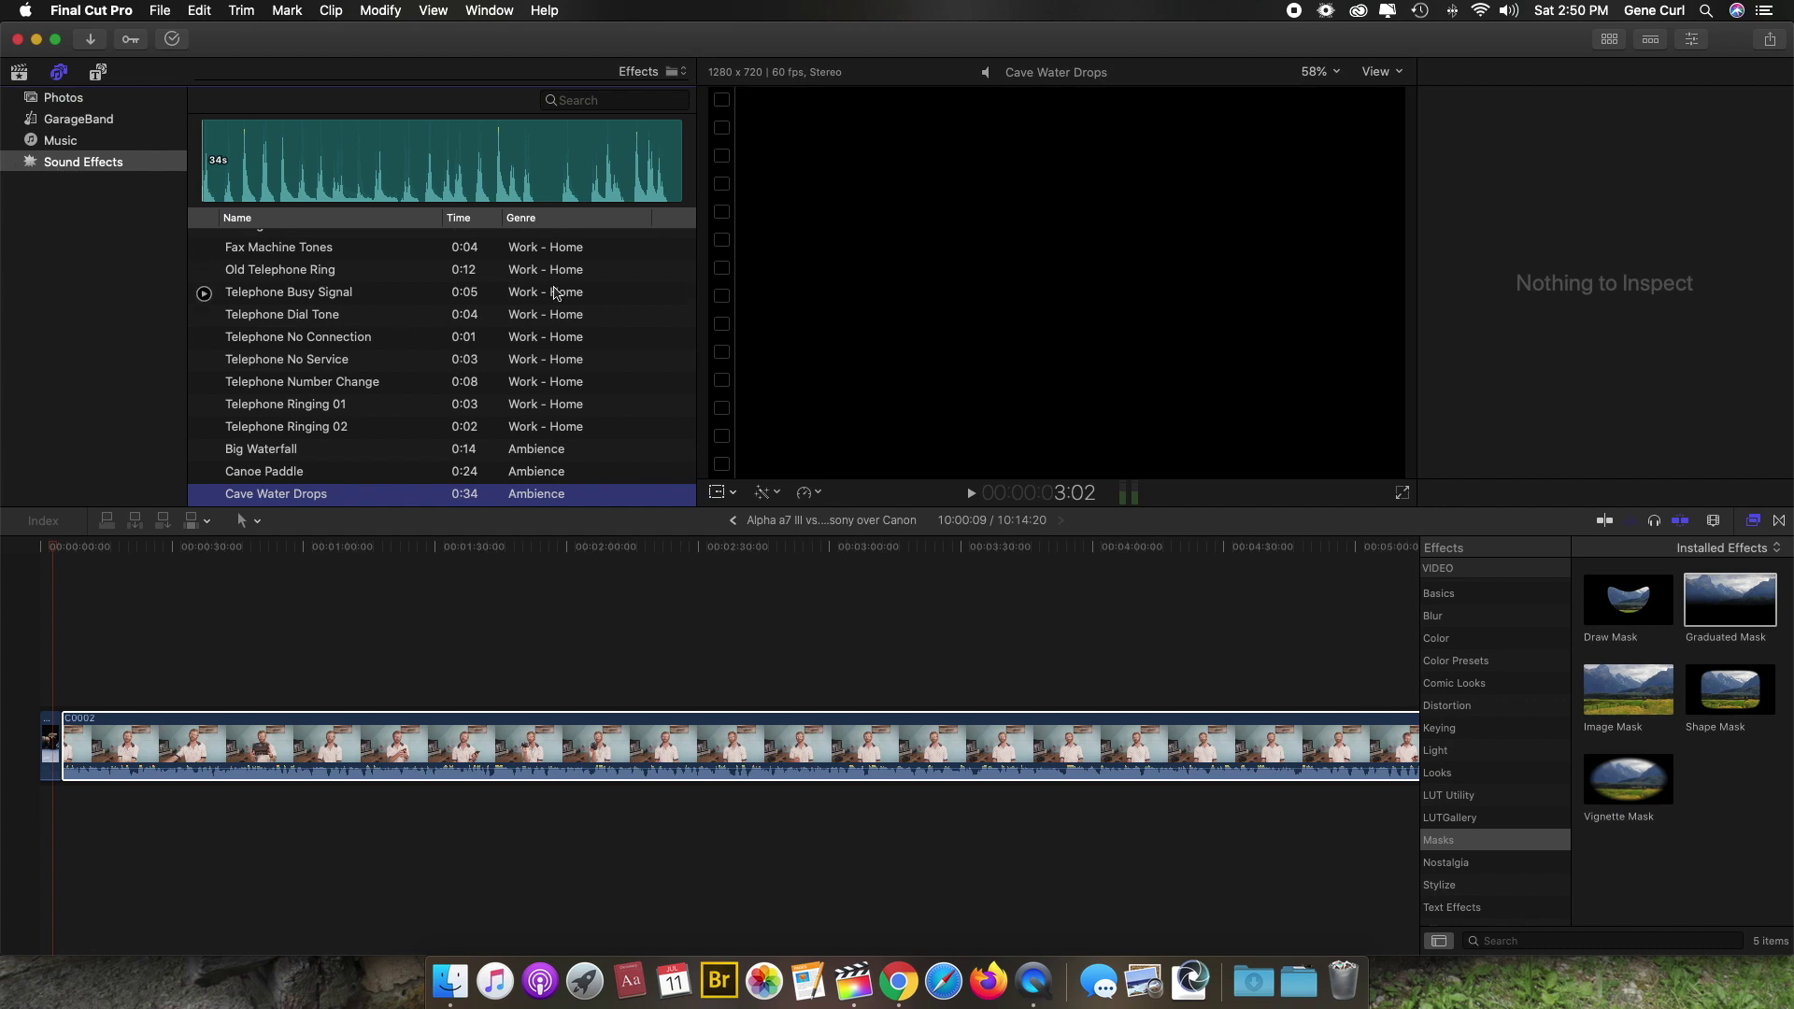
pyautogui.scroll(-2, 557, 291)
pyautogui.scroll(15, 567, 275)
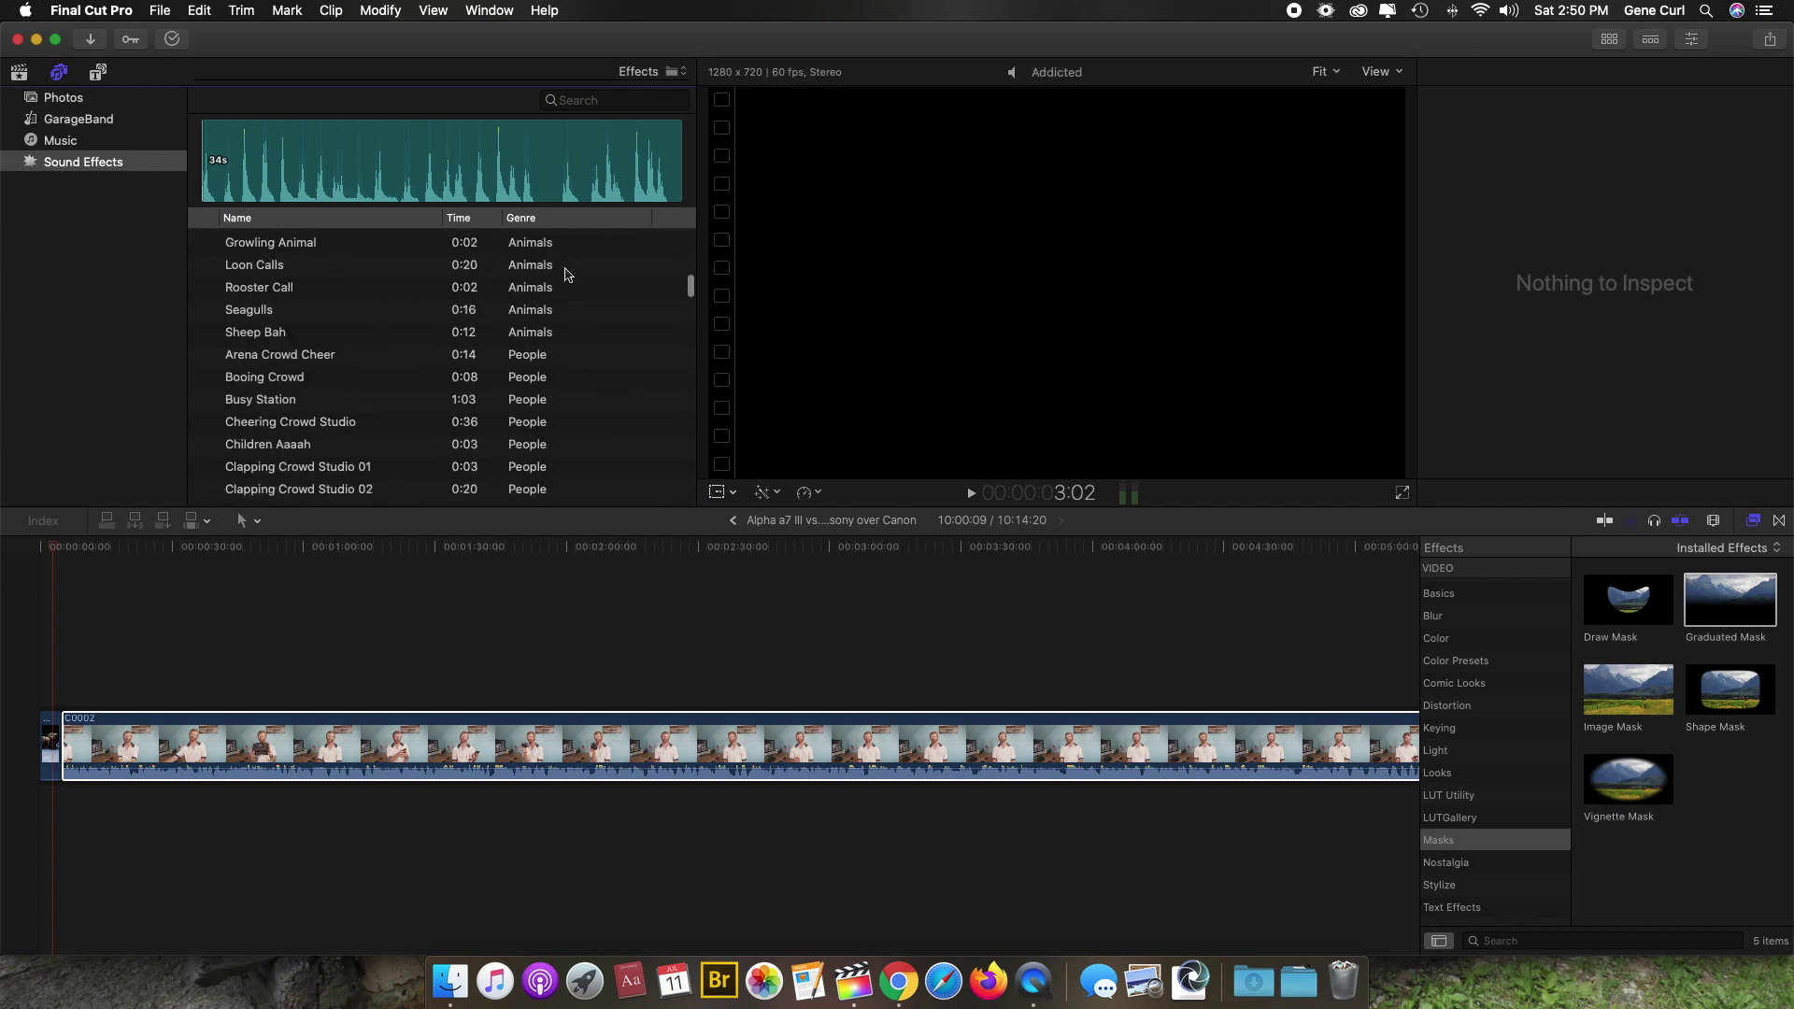
pyautogui.scroll(15, 567, 275)
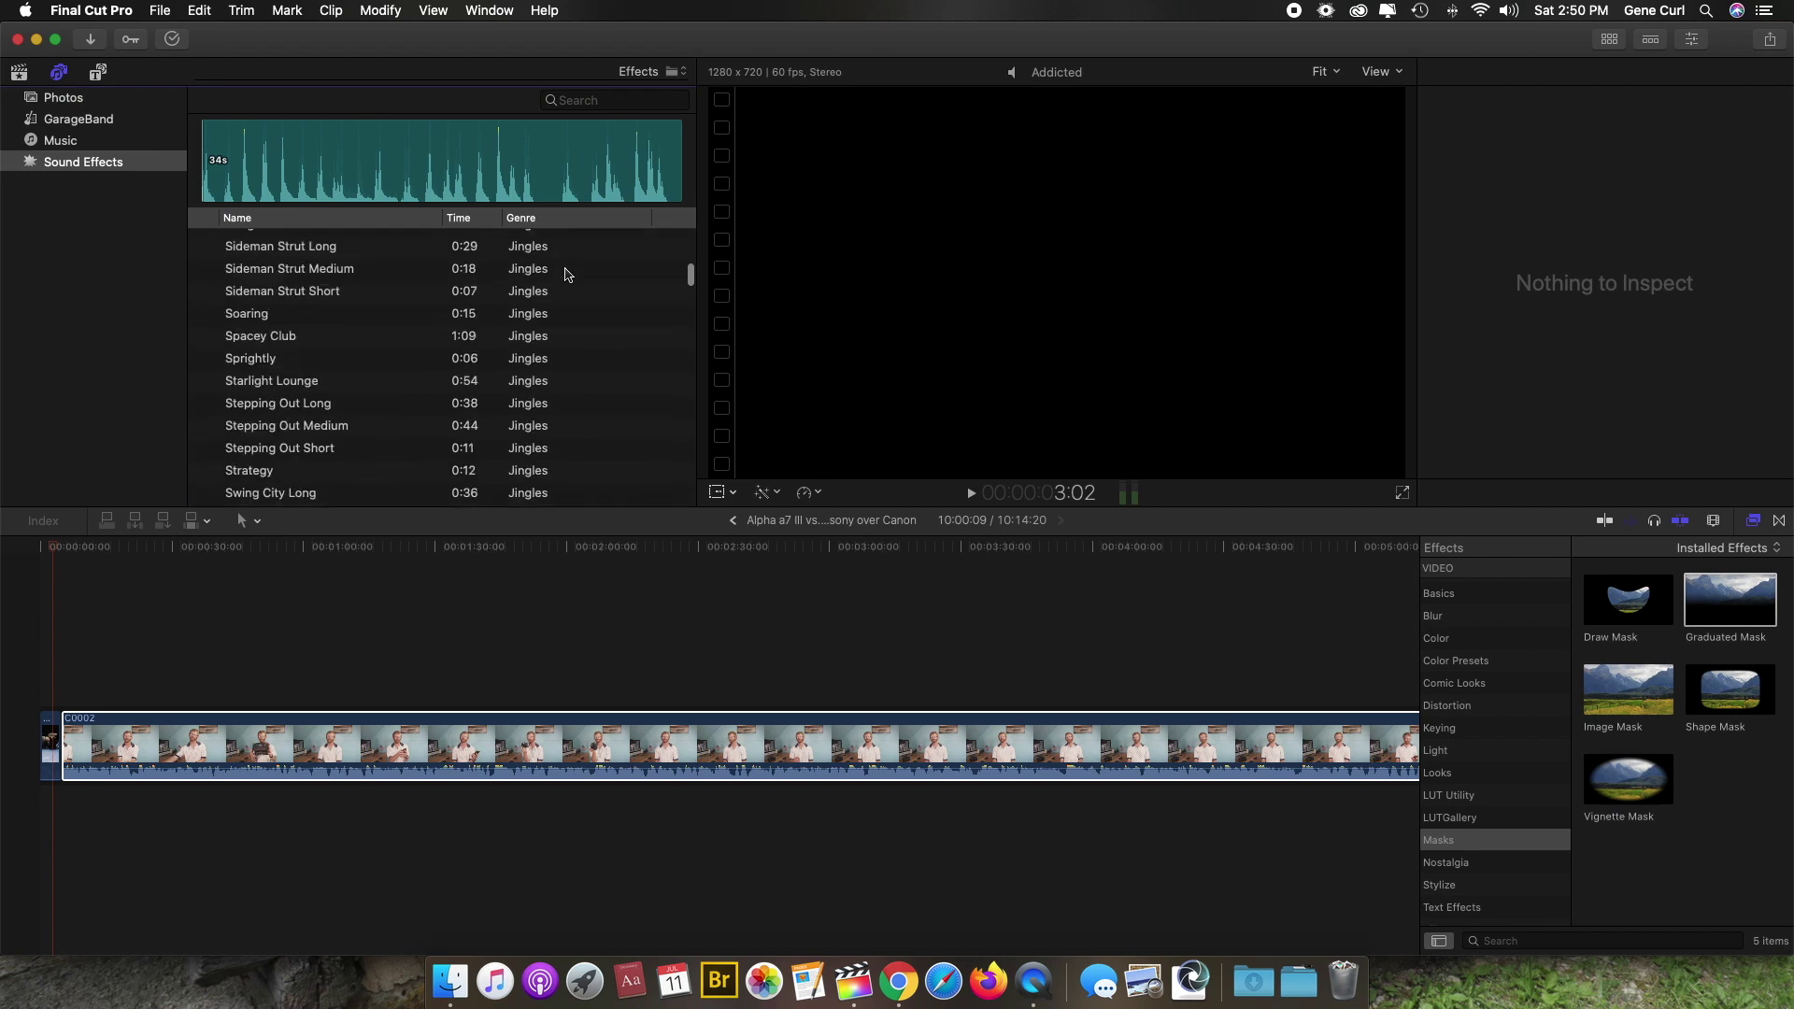
pyautogui.scroll(15, 567, 274)
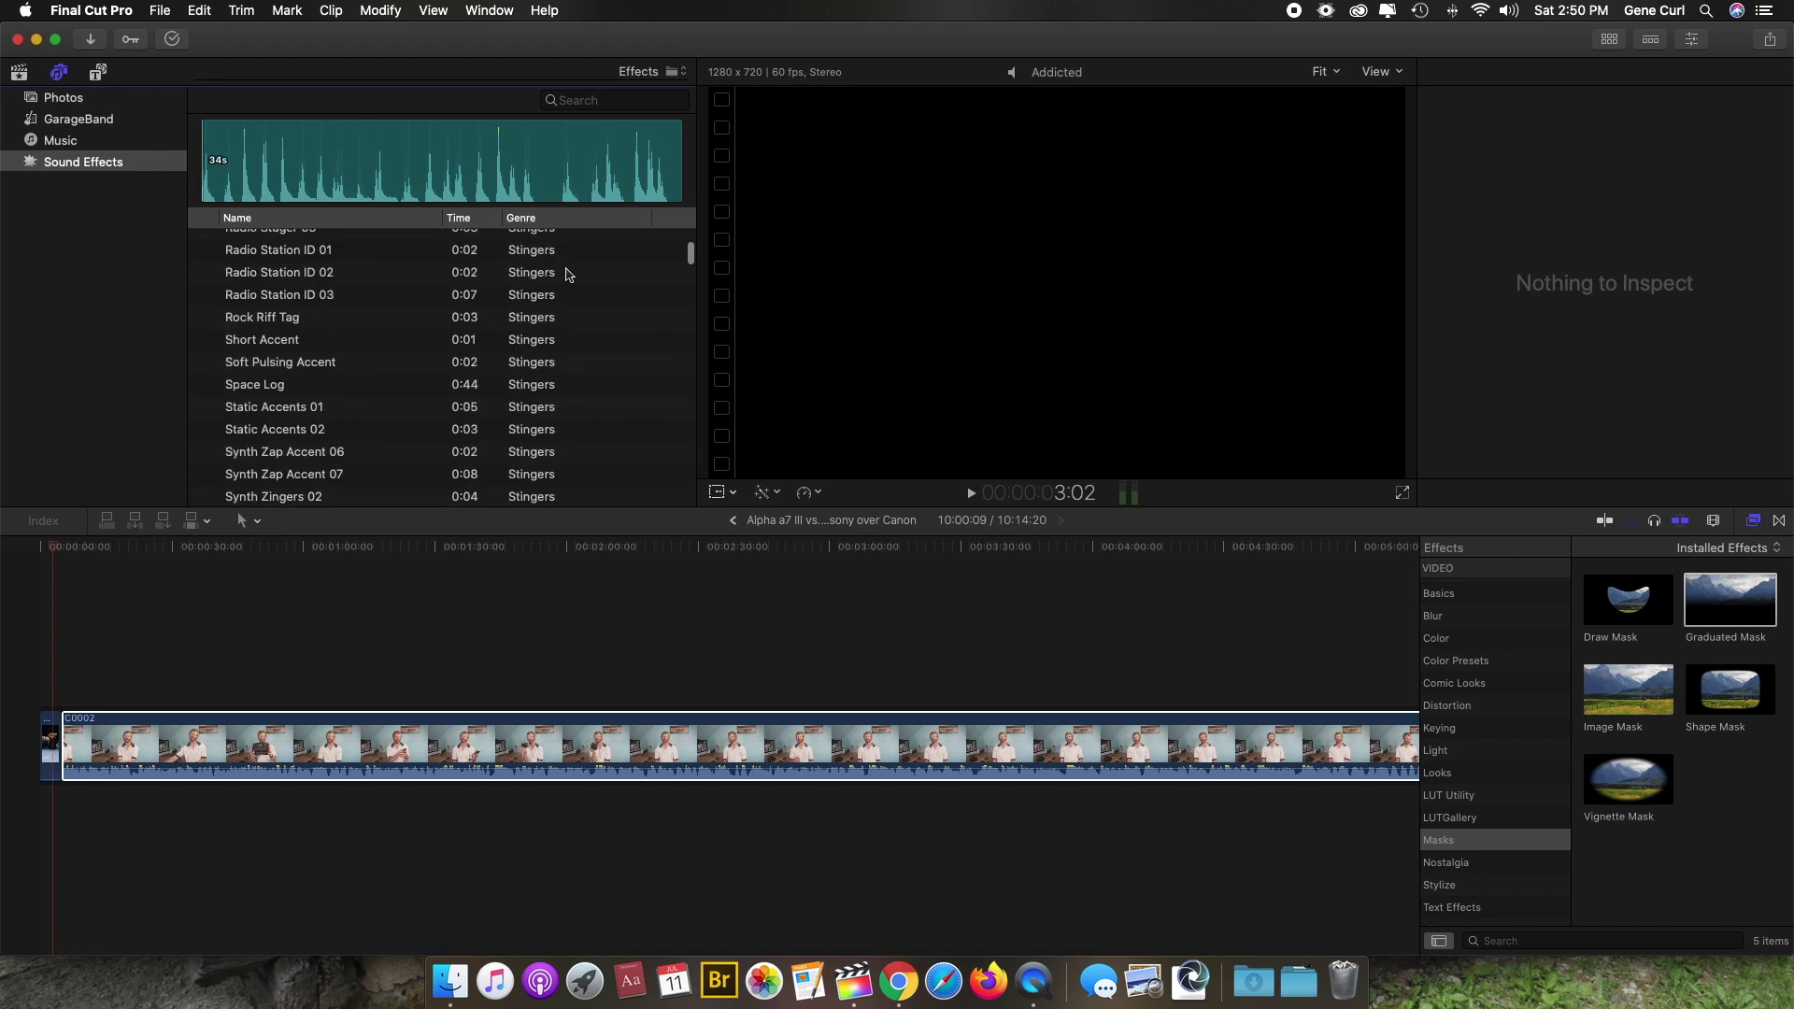
pyautogui.scroll(-10, 567, 275)
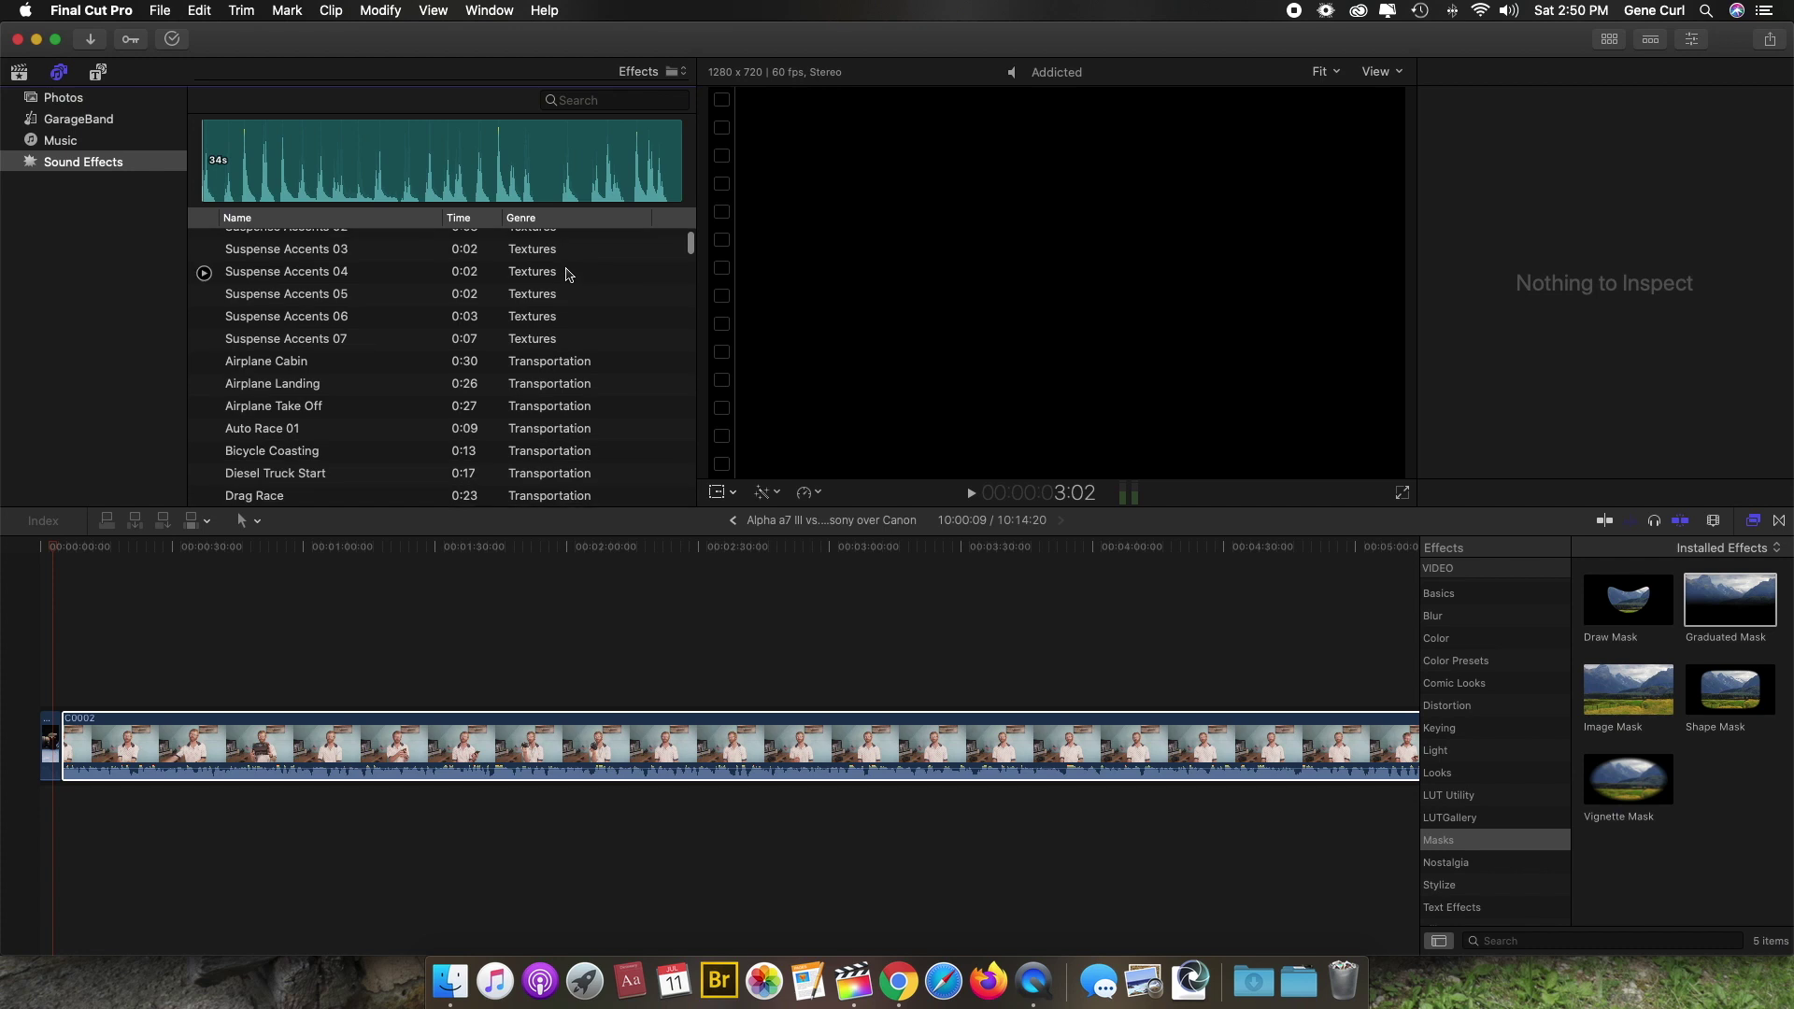
pyautogui.scroll(-10, 567, 274)
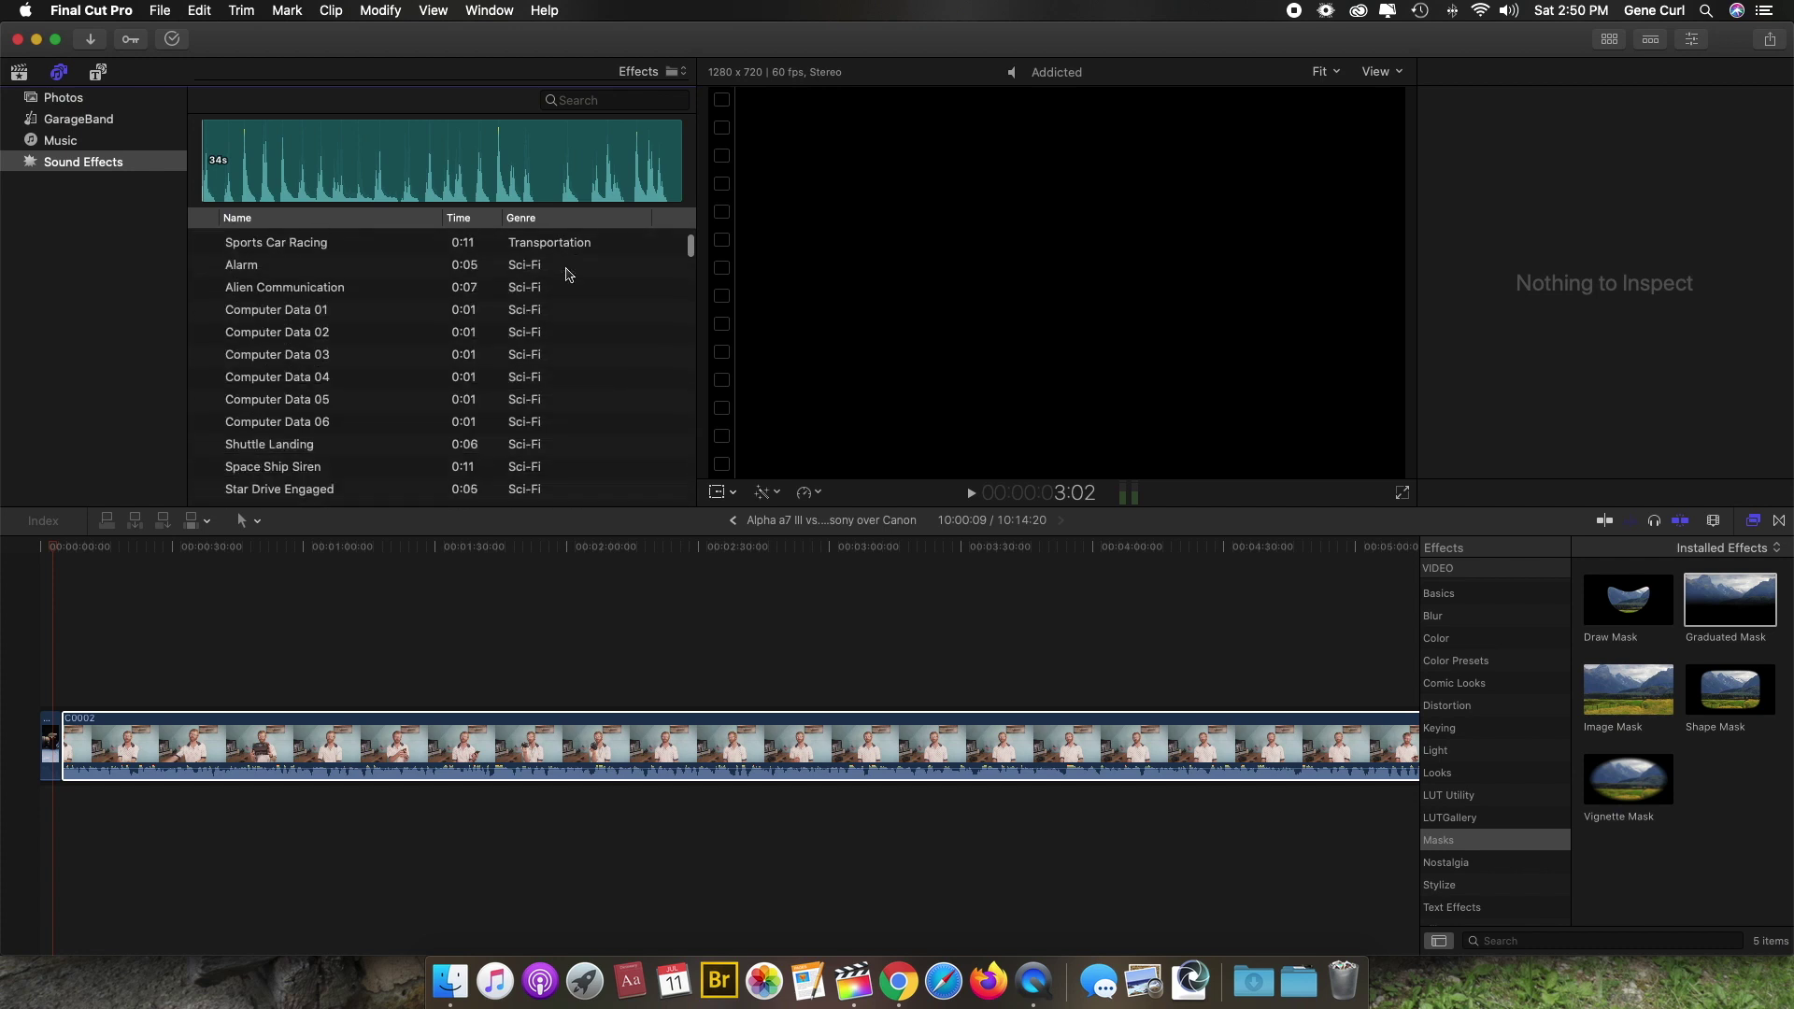
pyautogui.scroll(-15, 567, 274)
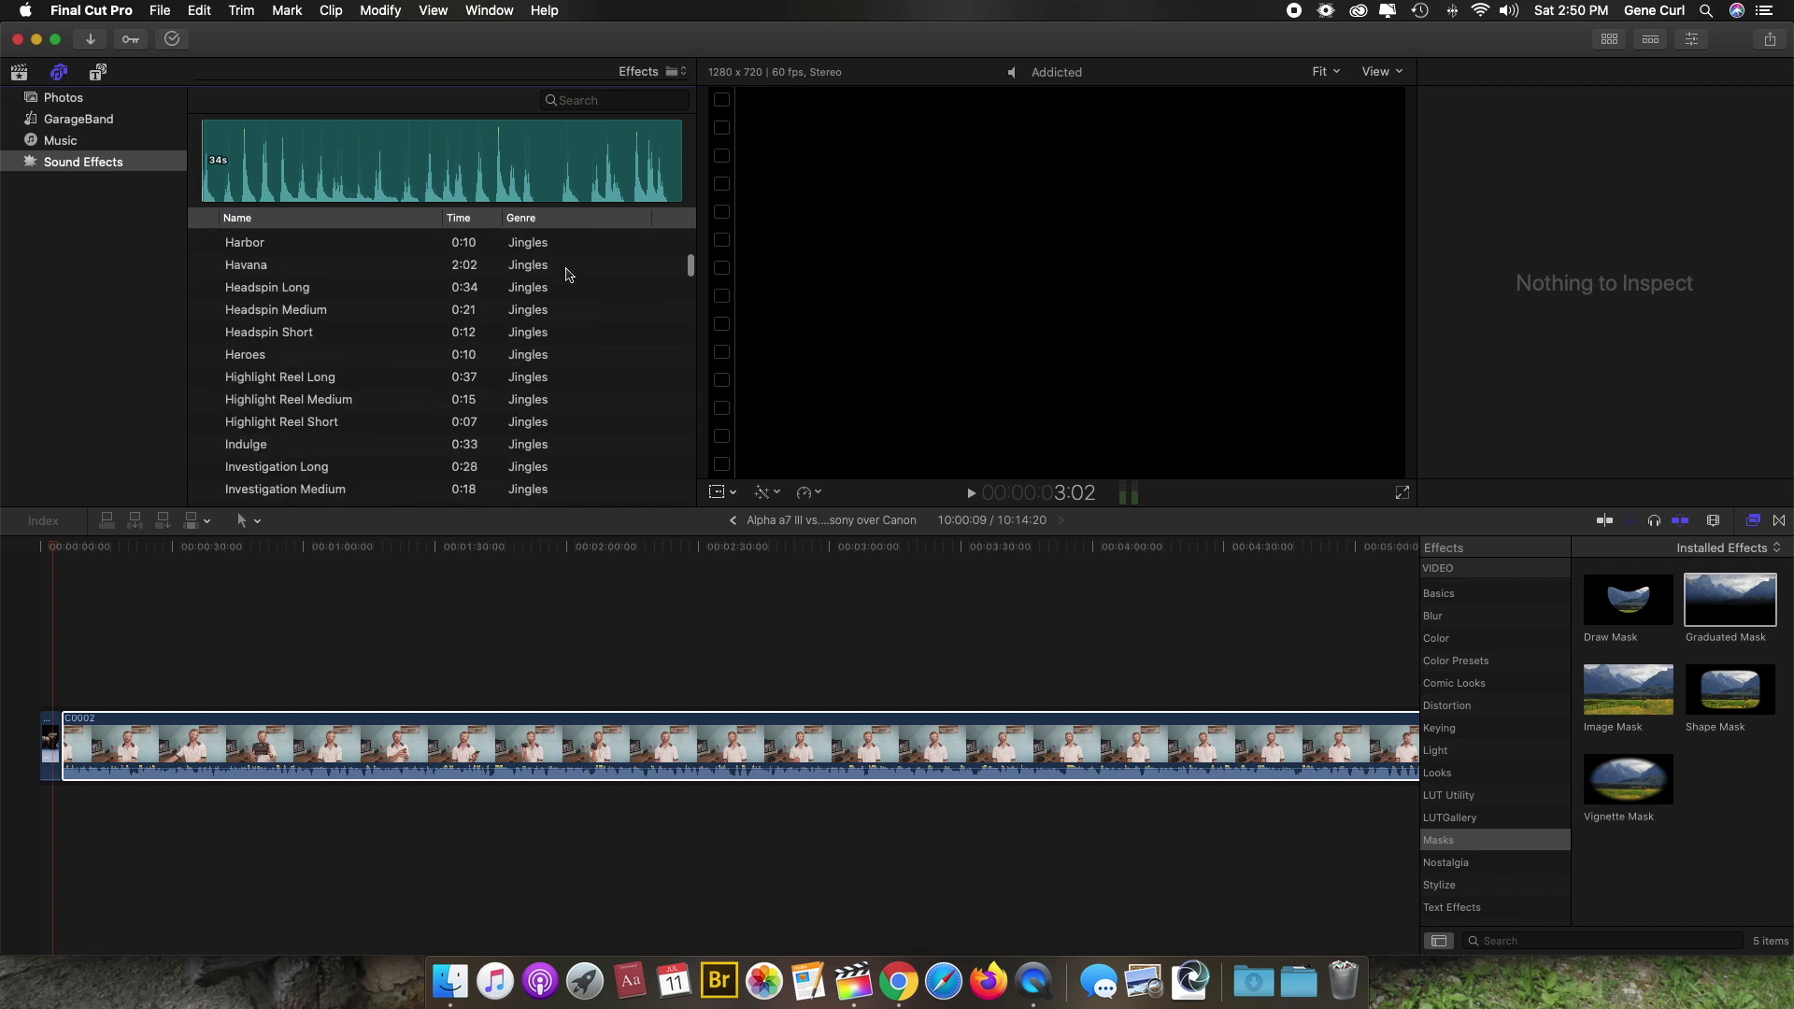
pyautogui.scroll(-15, 567, 274)
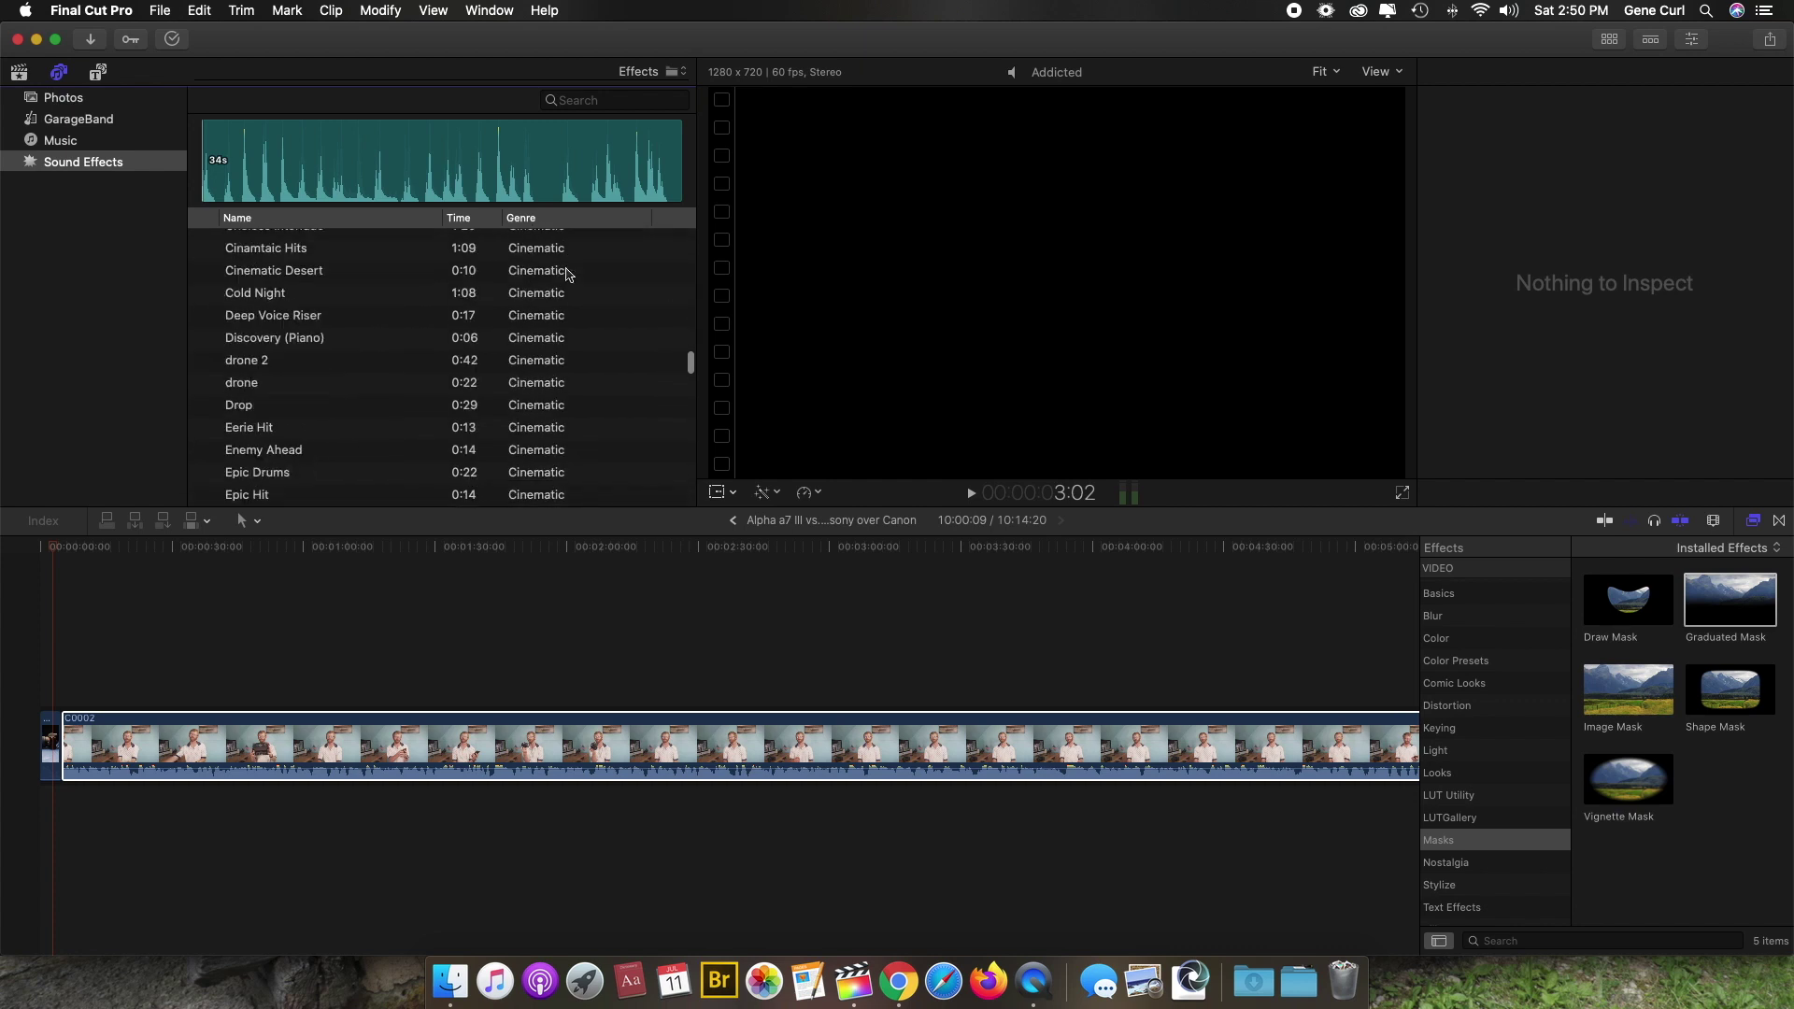
pyautogui.scroll(-10, 567, 274)
pyautogui.scroll(3, 567, 274)
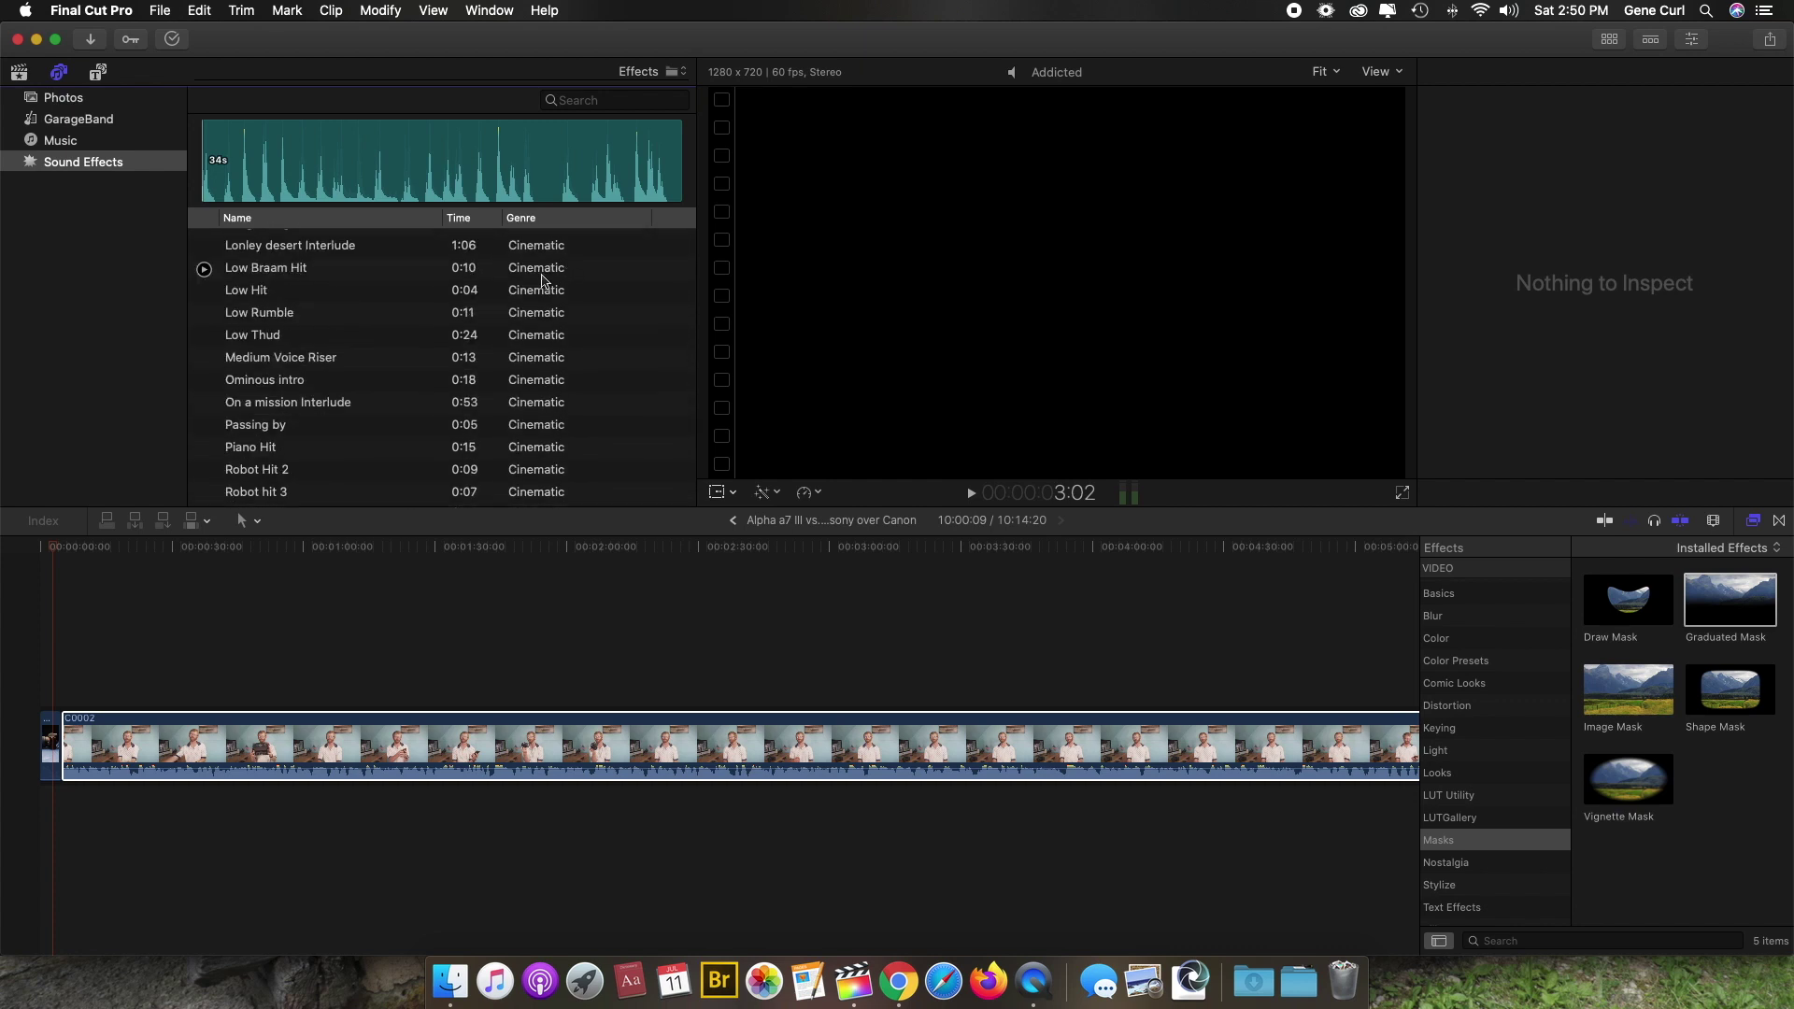
# Preview the Low Hit and Low Thud sound effects, then stop playback
pyautogui.click(204, 292)
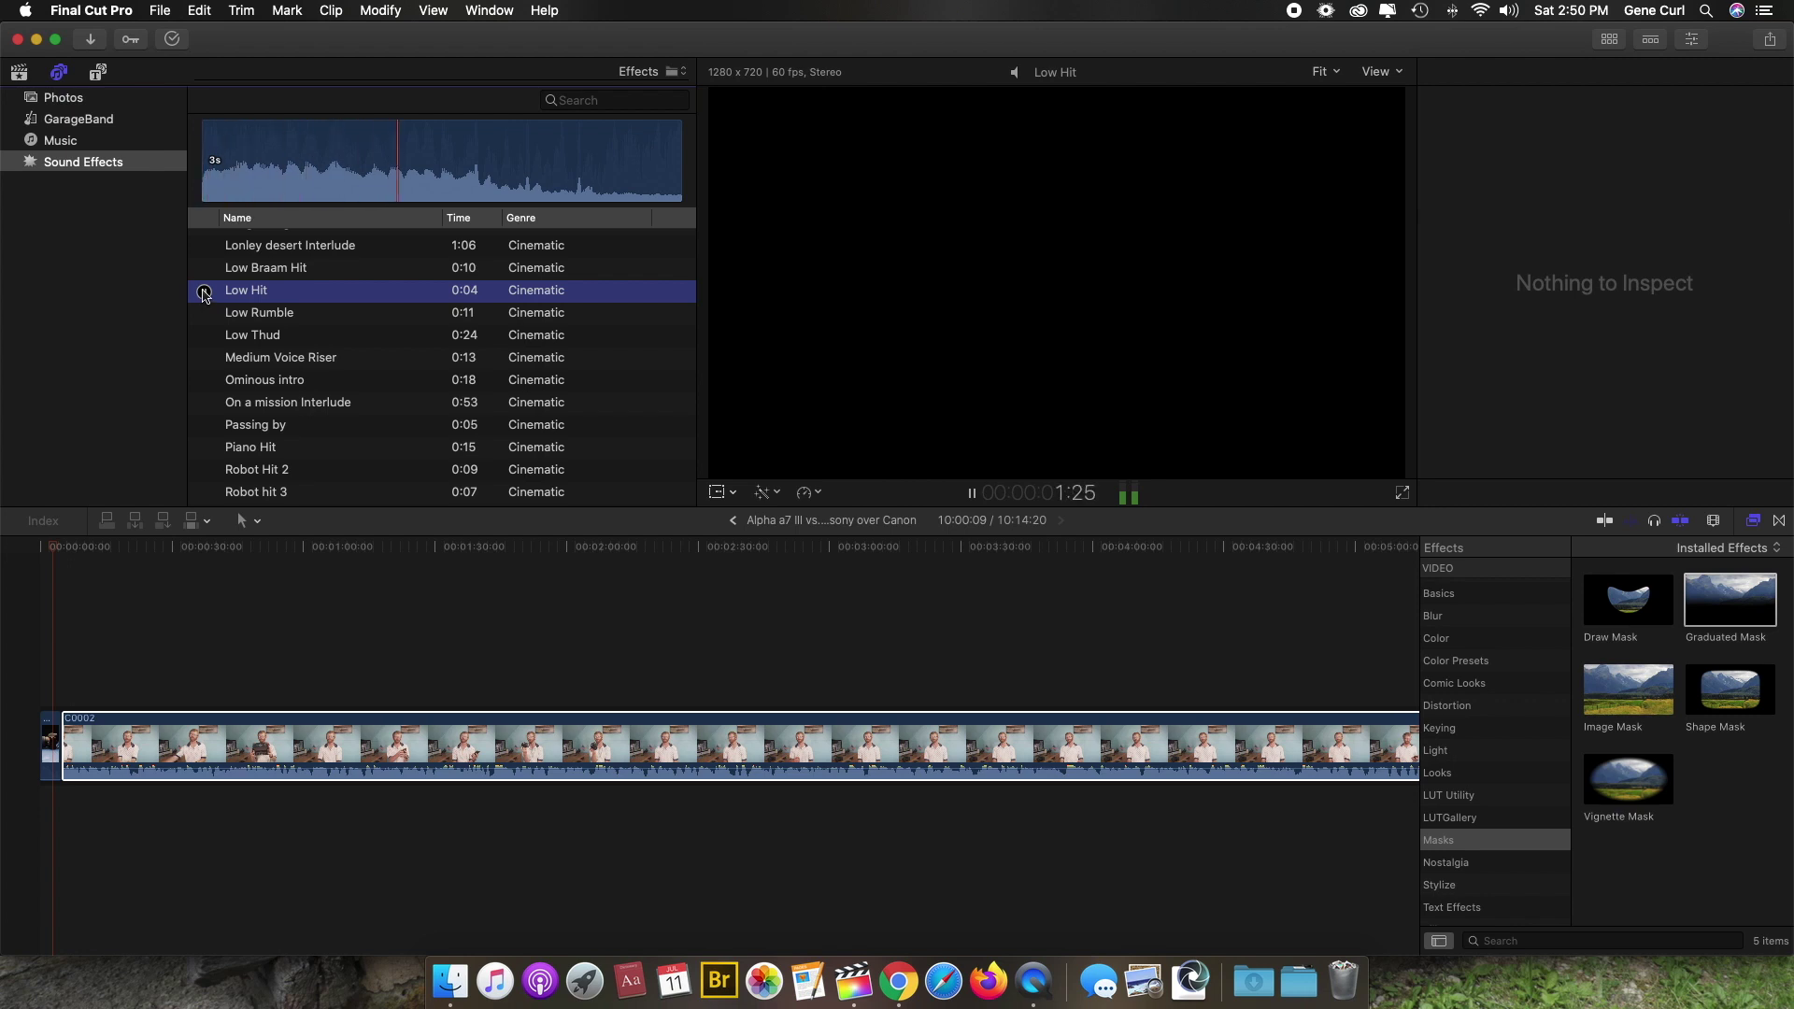
pyautogui.click(204, 336)
pyautogui.click(204, 336)
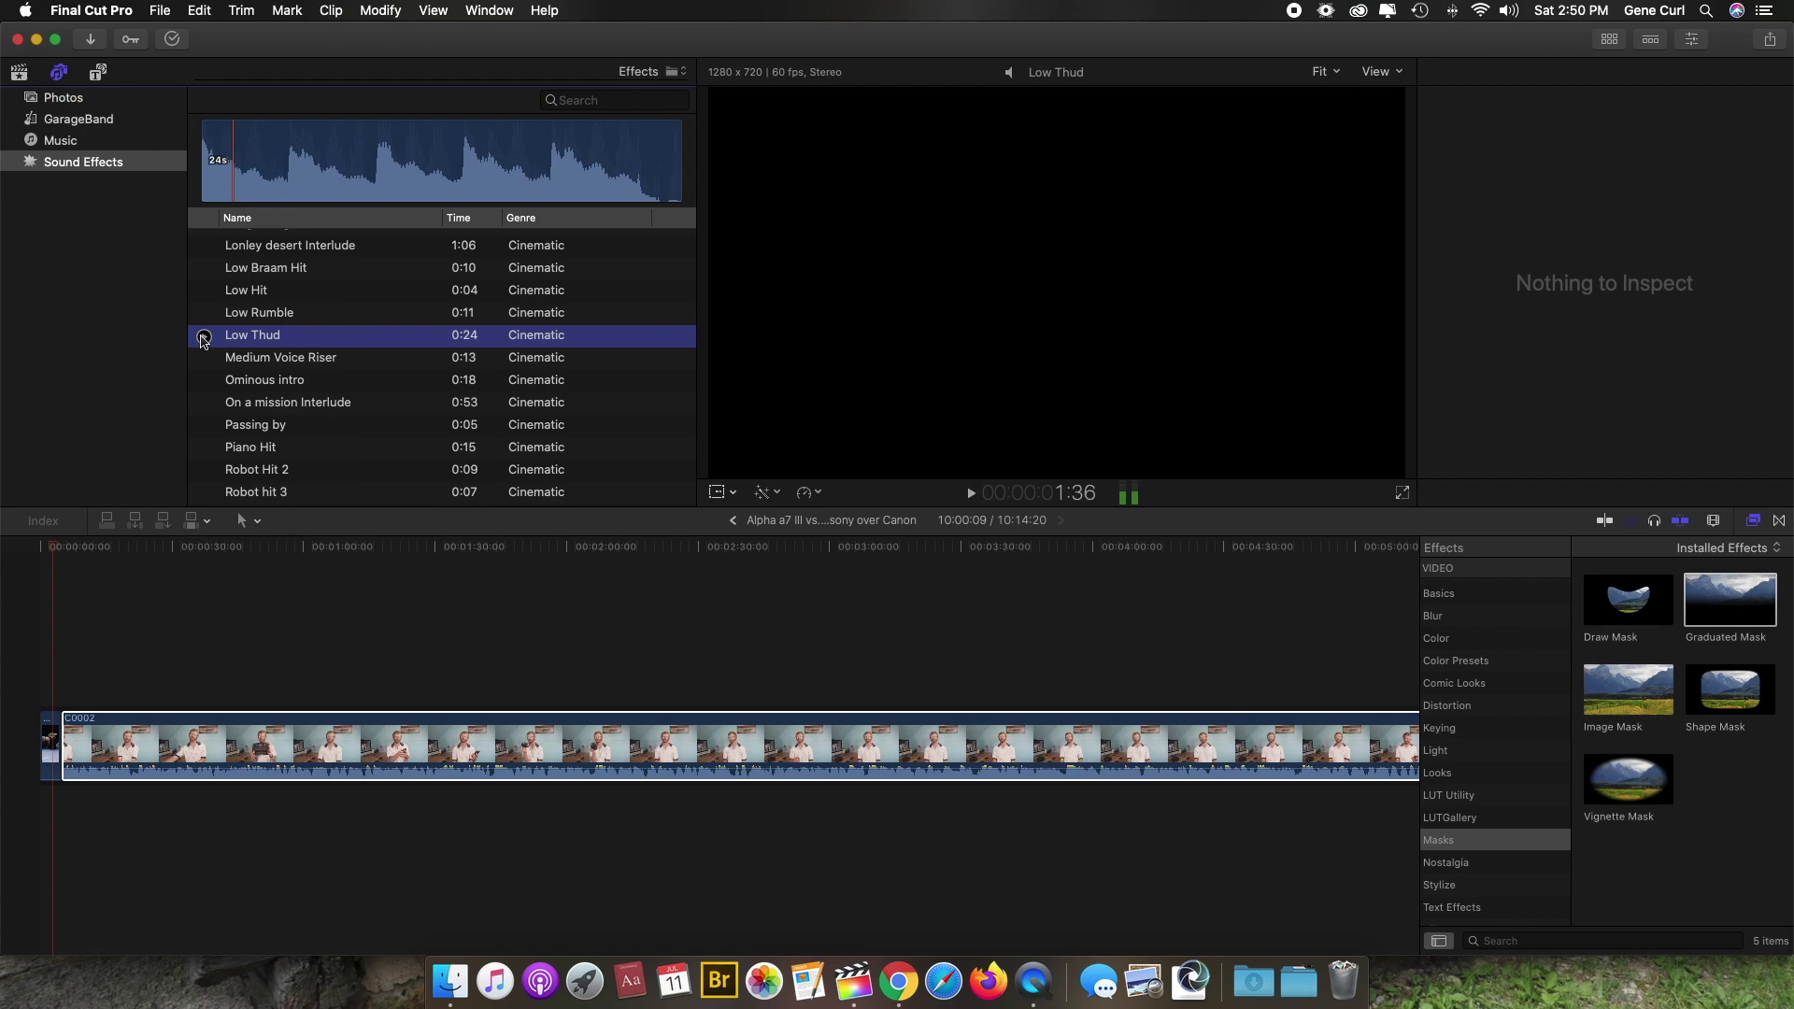